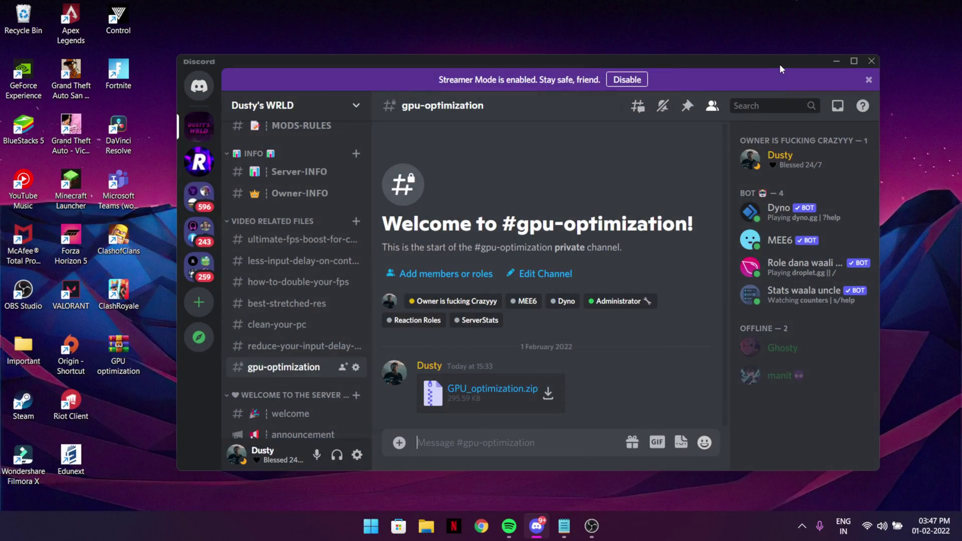
Maximize the Discord window, then minimize it to reveal the desktop.
double_click(779, 64)
scroll(140, 233, up, 5)
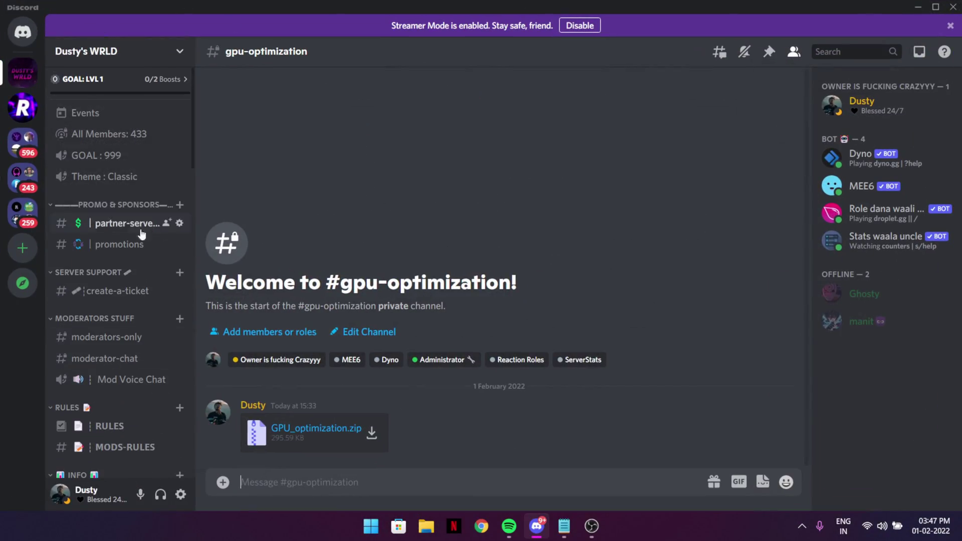
scroll(140, 233, down, 5)
scroll(118, 207, down, 3)
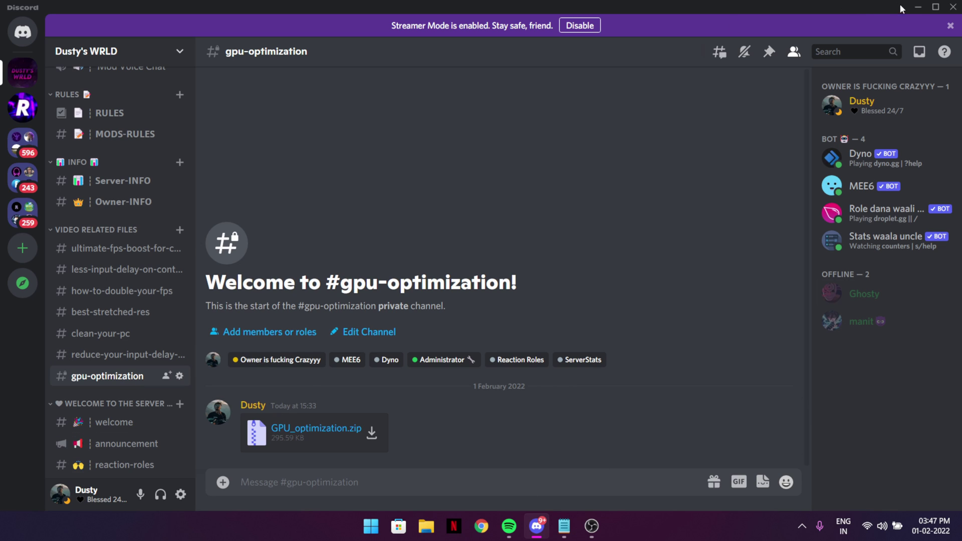
click(917, 7)
Extract the GPU optimization archive onto the desktop with Extract Here.
right_click(117, 347)
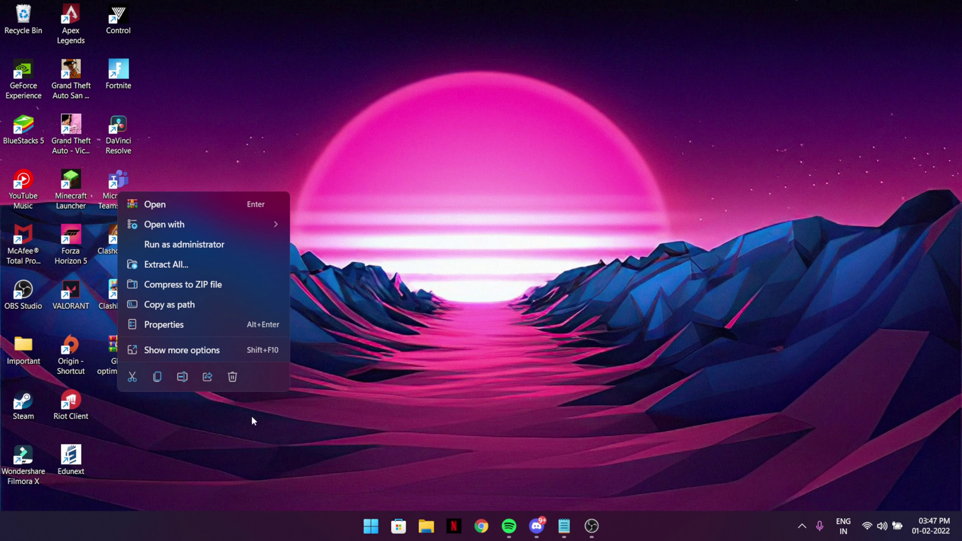
click(220, 351)
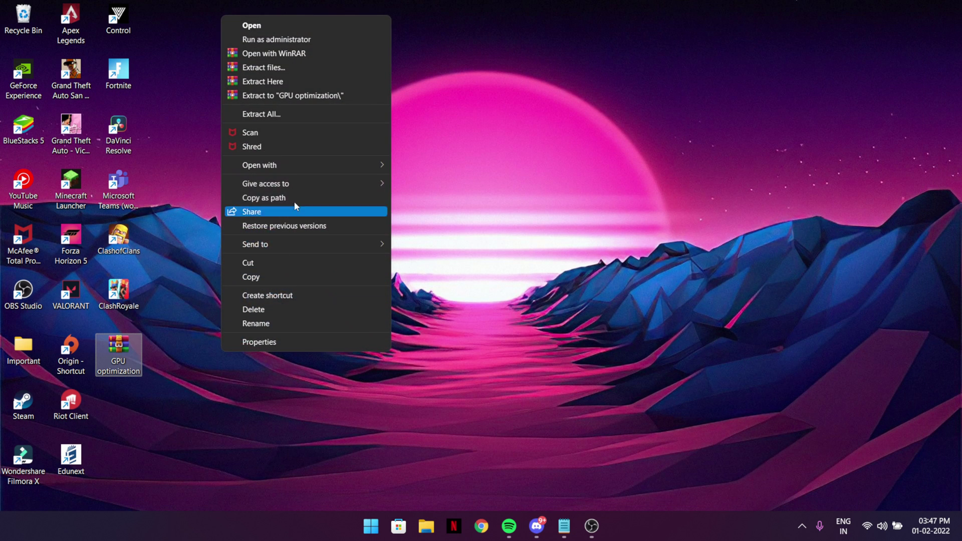
click(291, 81)
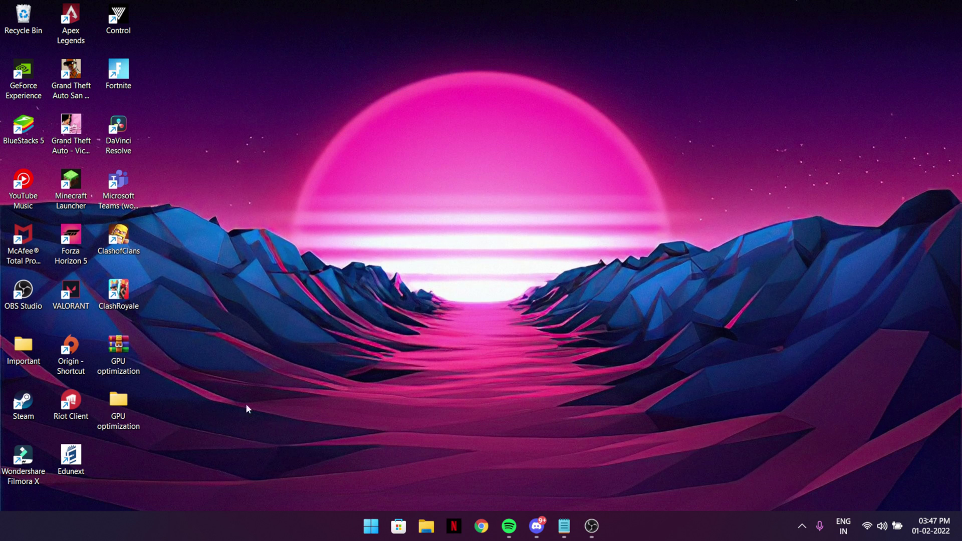
mouse_move(118, 406)
mouse_down()
mouse_move(356, 241)
mouse_move(310, 75)
mouse_move(759, 139)
mouse_move(376, 406)
mouse_move(120, 410)
mouse_up()
Open the extracted GPU optimization folder and its GPU Optimization subfolder.
double_click(124, 419)
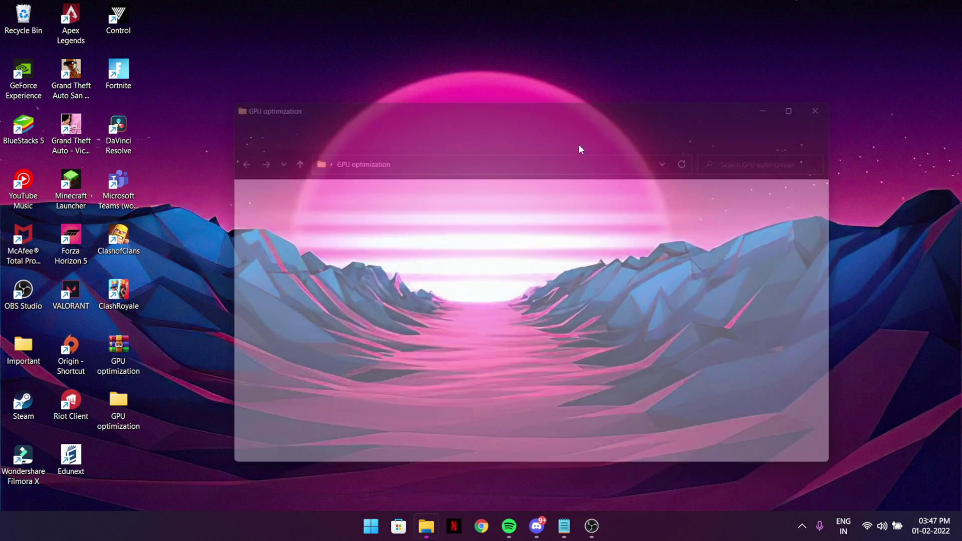
drag(533, 100, 457, 79)
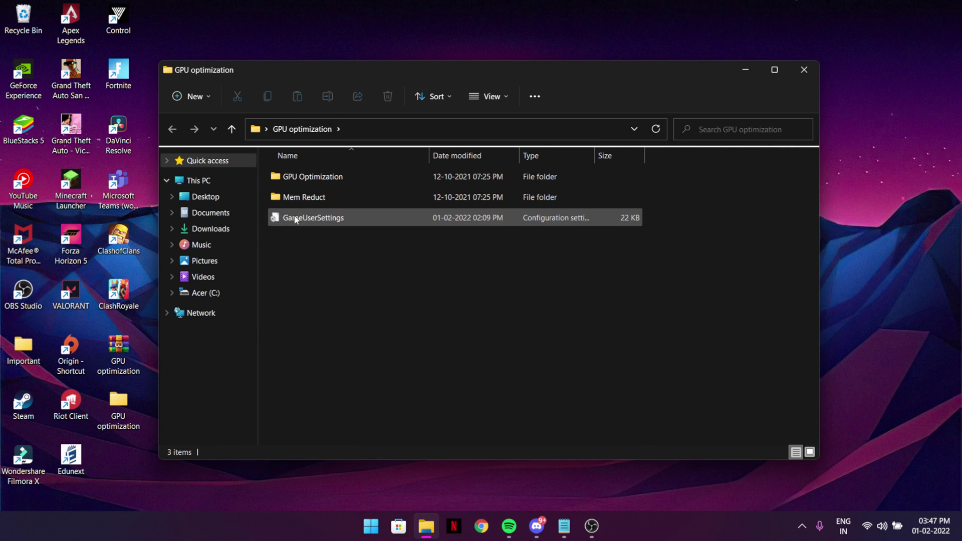
double_click(312, 176)
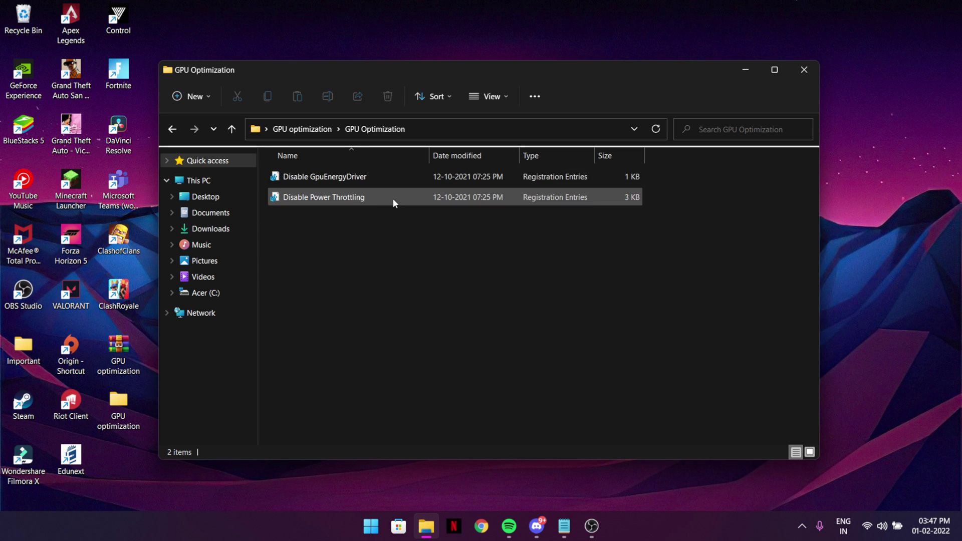
mouse_move(384, 178)
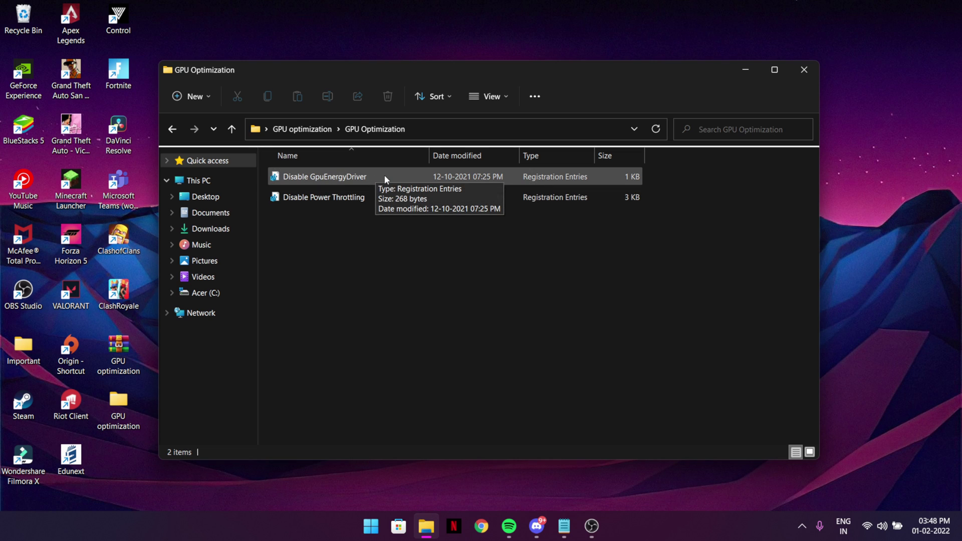
Merge Disable GpuEnergyDriver.reg into the registry and dismiss the success message.
click(384, 175)
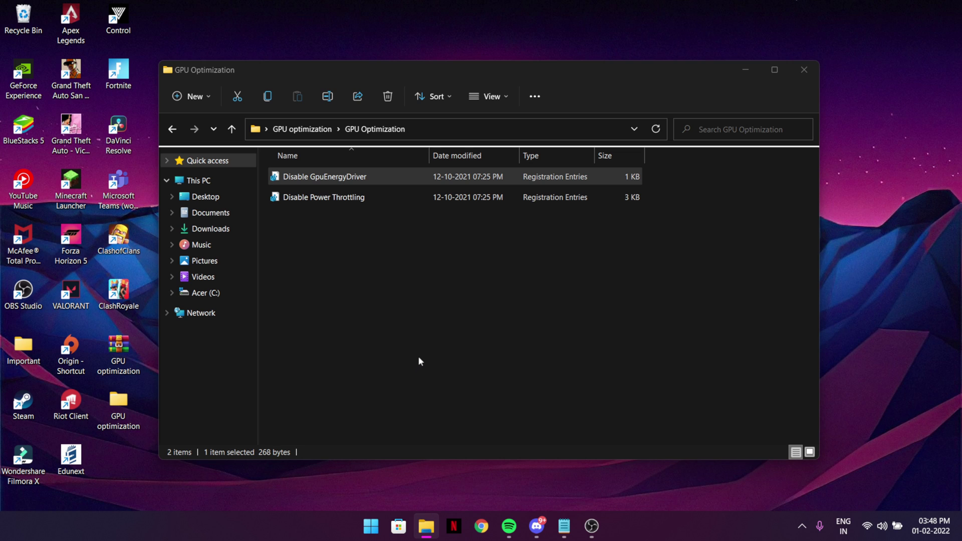
key(Return)
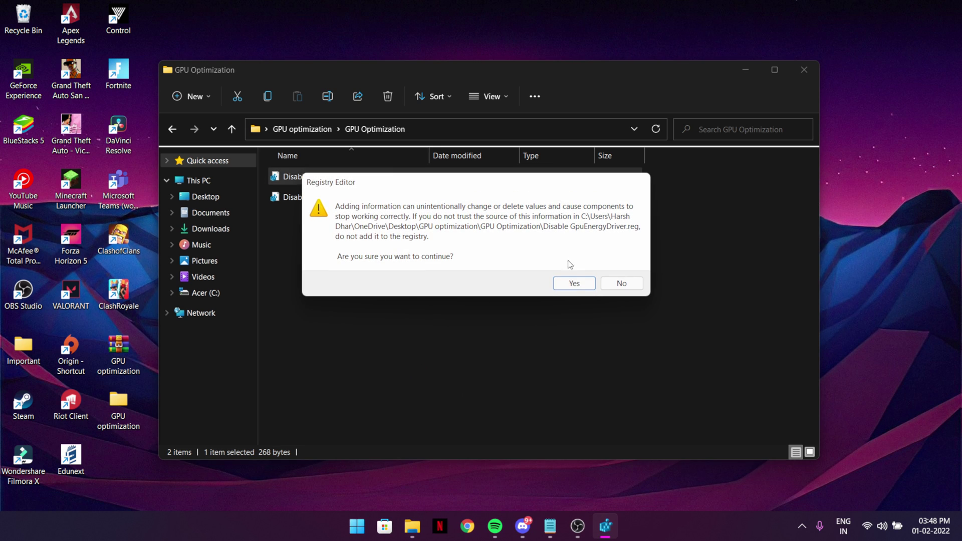
click(574, 283)
click(621, 275)
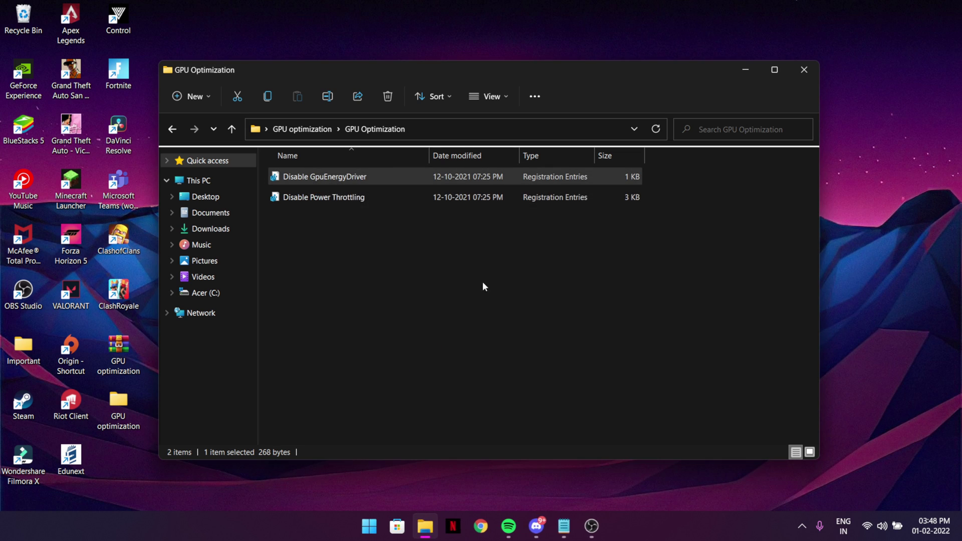
Merge Disable Power Throttling.reg into the registry and dismiss the success message.
click(414, 197)
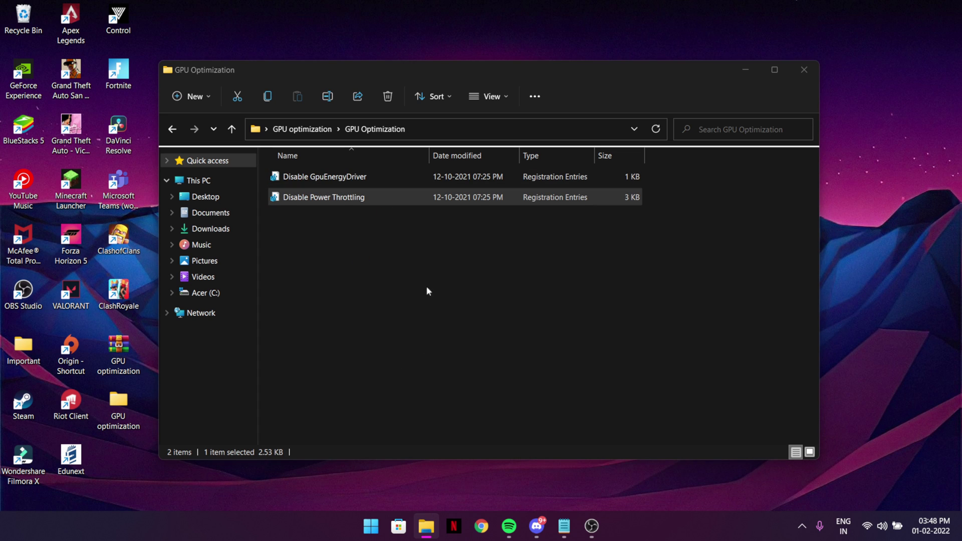
key(Return)
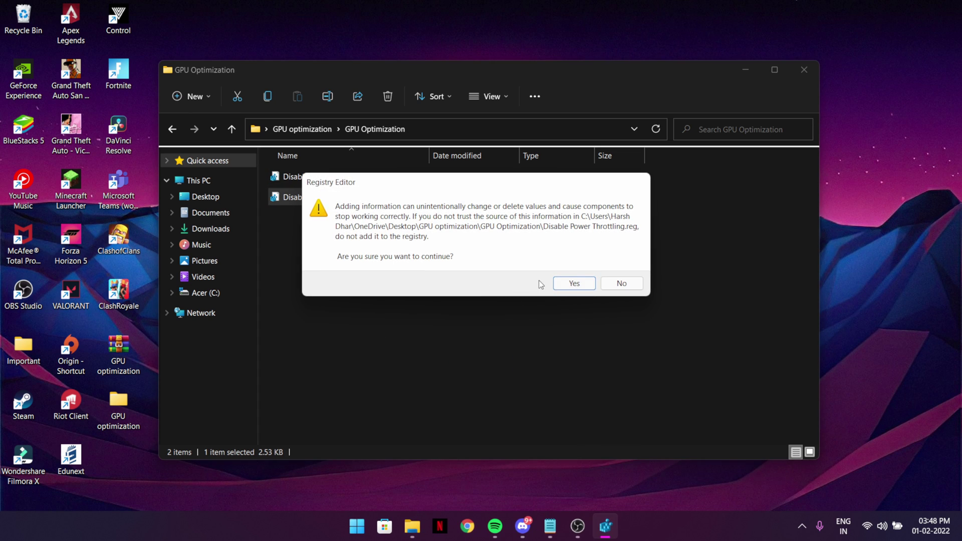
click(574, 283)
click(621, 268)
click(490, 241)
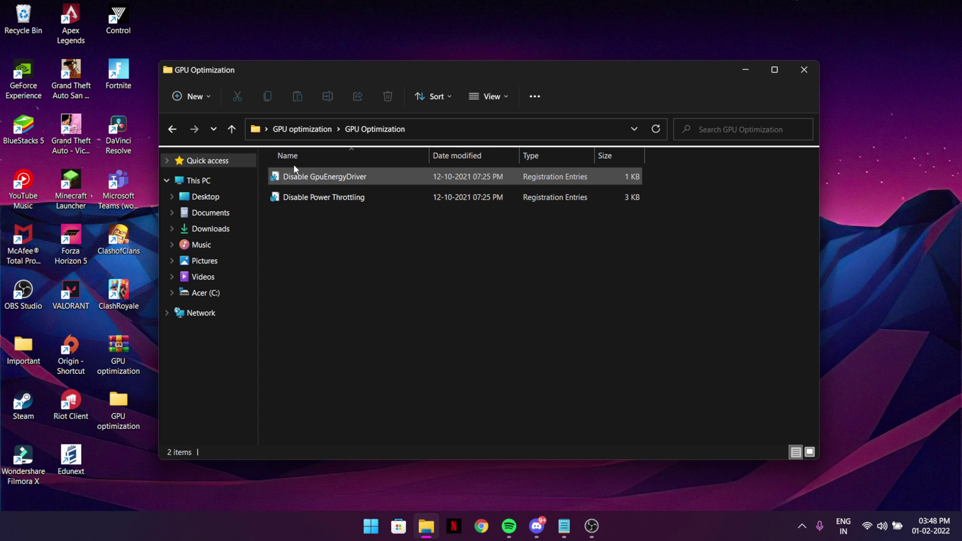
Go back to the GPU optimization folder and launch the Mem Reduct installer.
click(302, 128)
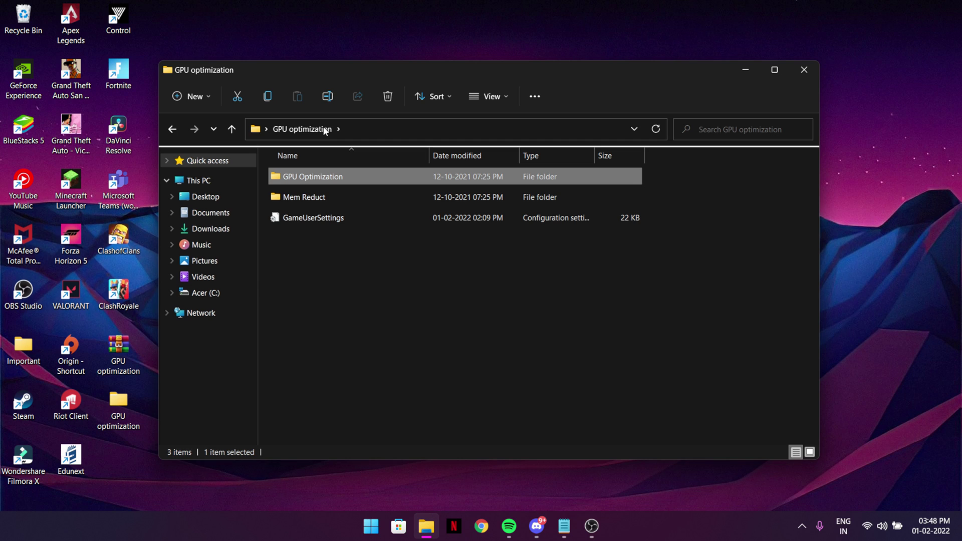
click(364, 196)
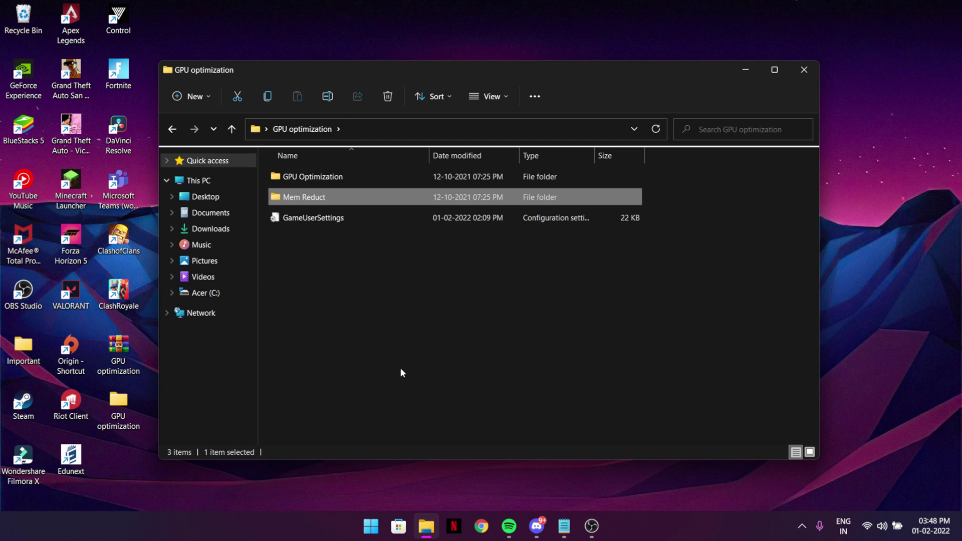
double_click(402, 189)
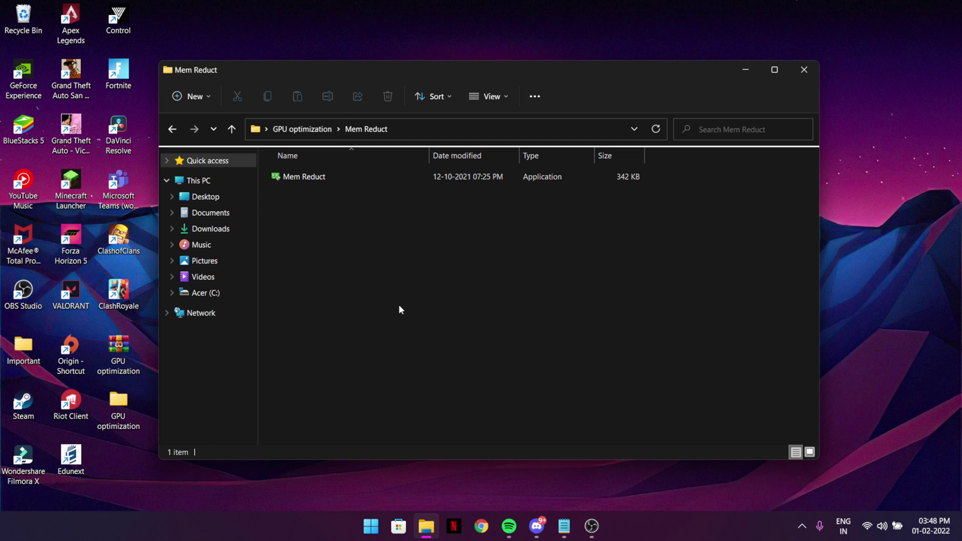
double_click(348, 178)
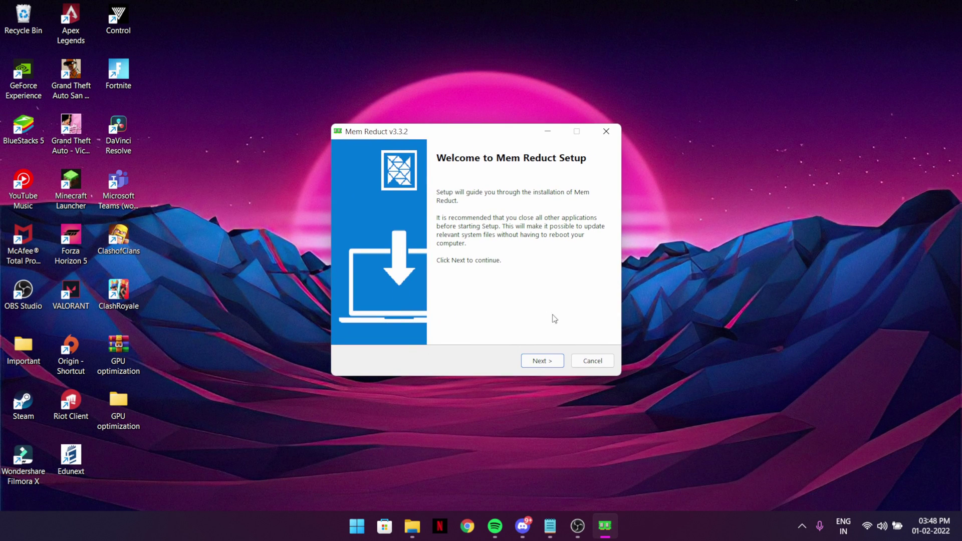
Install Mem Reduct with the accepted license and default install location.
click(543, 360)
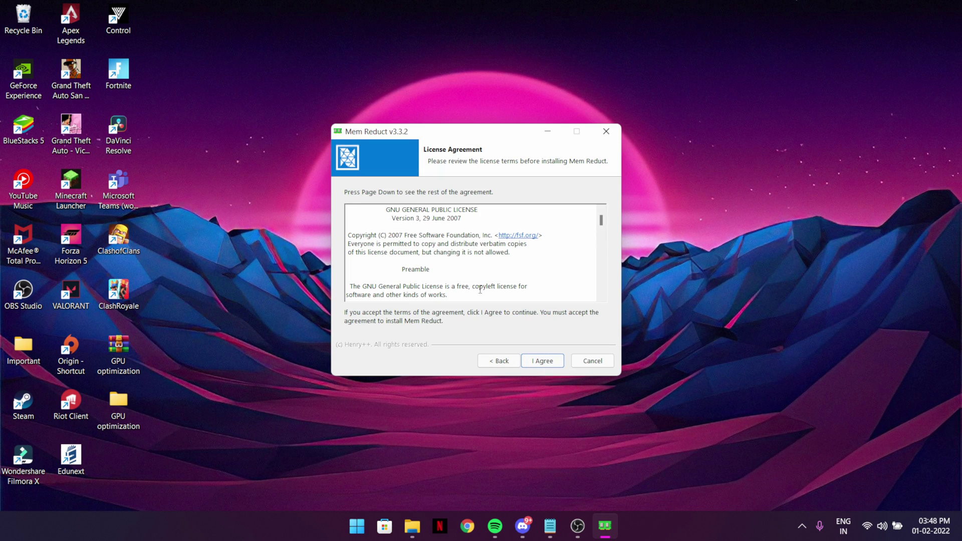
click(538, 365)
click(541, 361)
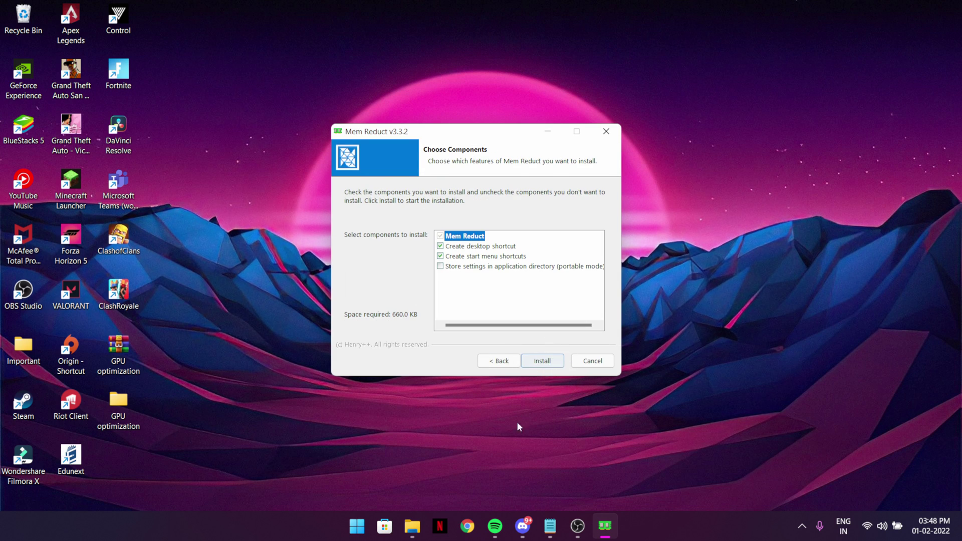
click(549, 362)
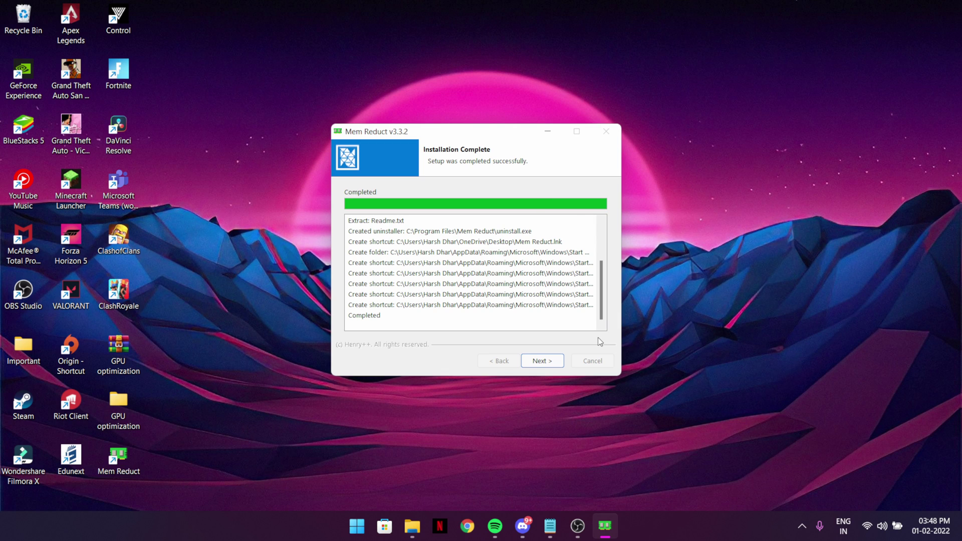
click(543, 361)
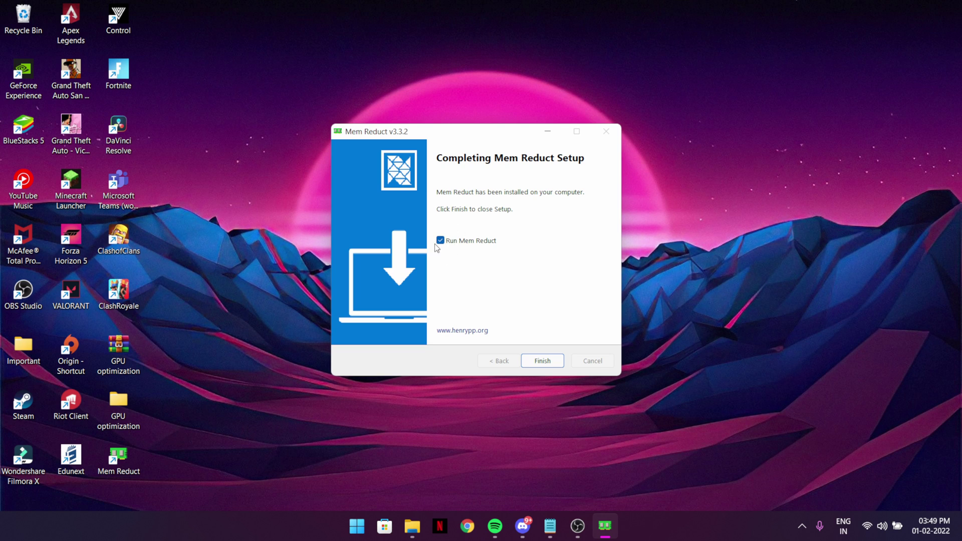
Launch Mem Reduct and turn off 30-minute timed cleaning, keeping clean-above-90% enabled.
click(542, 360)
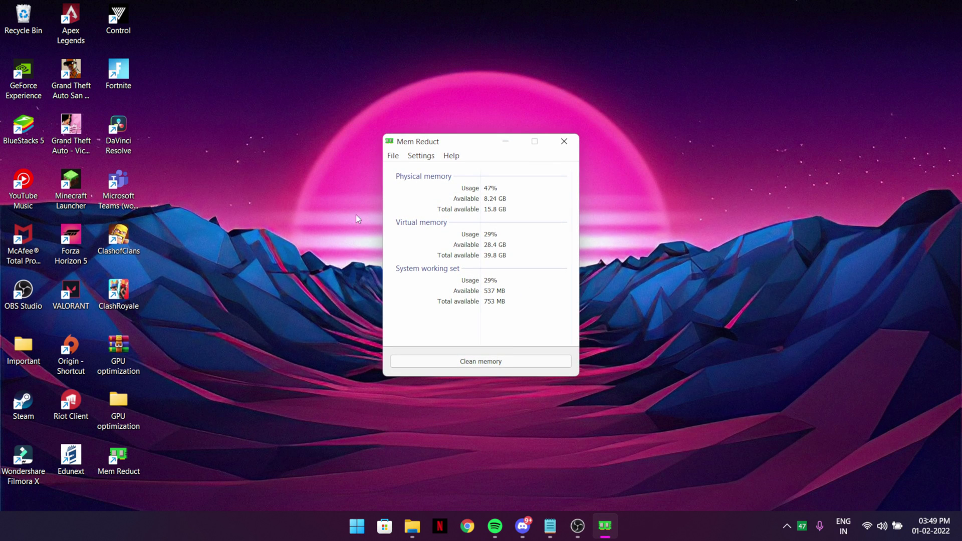
drag(492, 147, 487, 145)
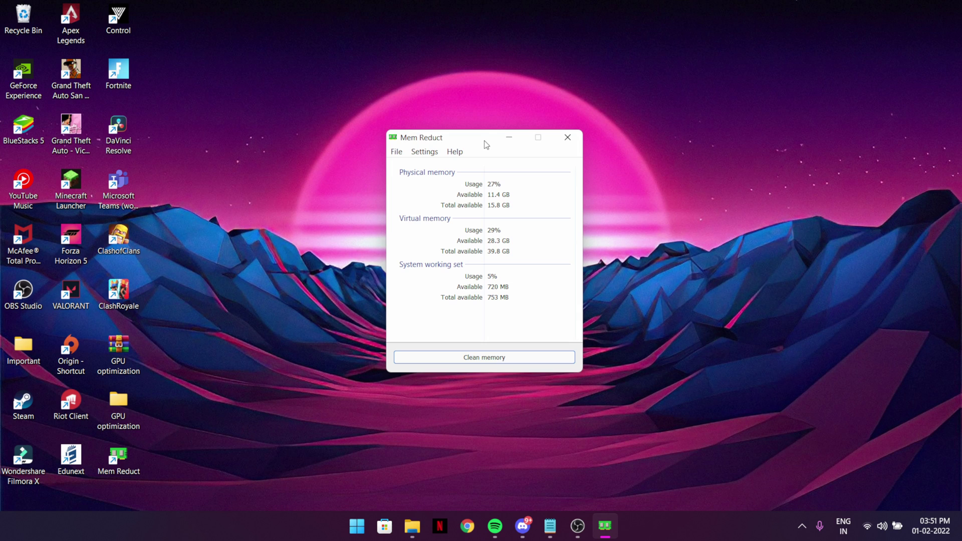
click(397, 151)
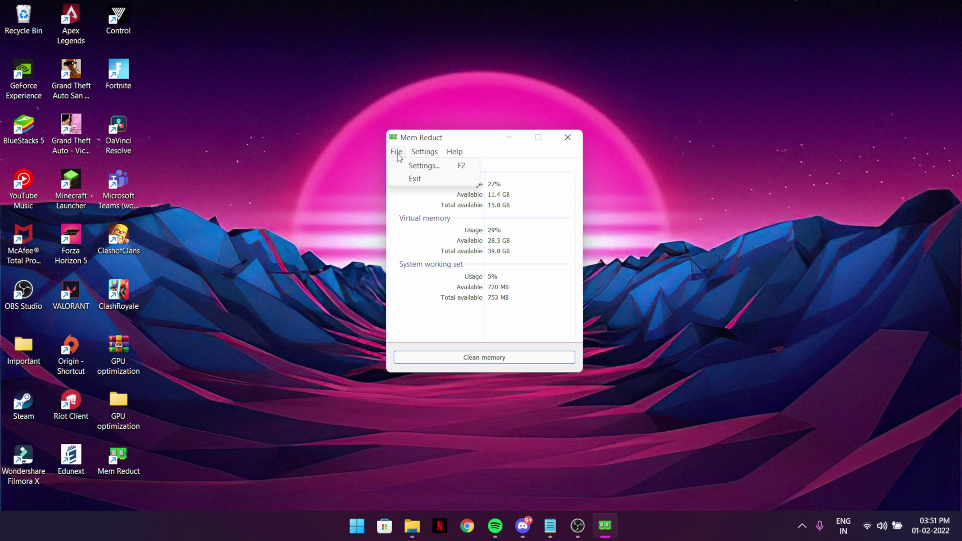
click(410, 167)
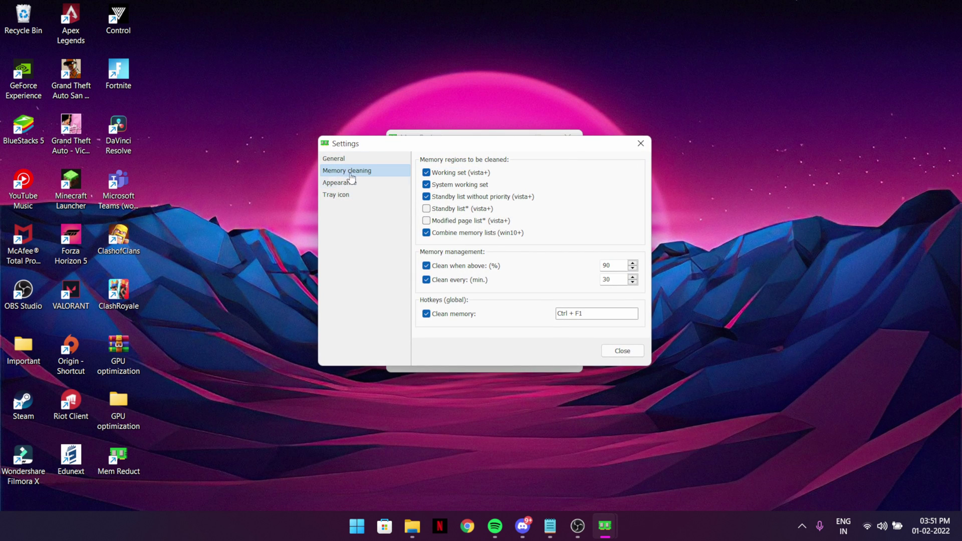
click(334, 159)
click(425, 280)
click(426, 266)
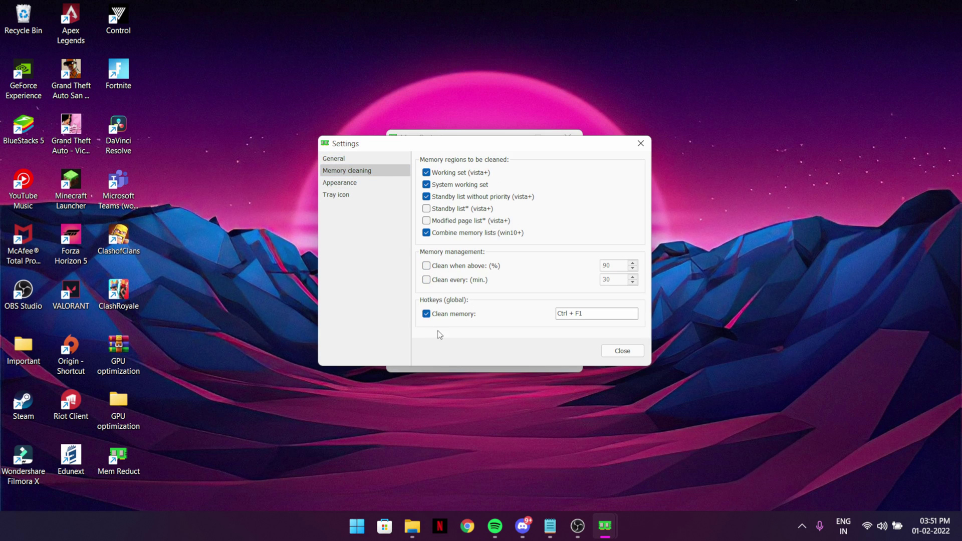
click(425, 266)
Close the settings, exit Mem Reduct, and refresh the desktop.
mouse_move(568, 144)
mouse_down()
mouse_move(484, 203)
mouse_move(540, 169)
mouse_up()
click(618, 385)
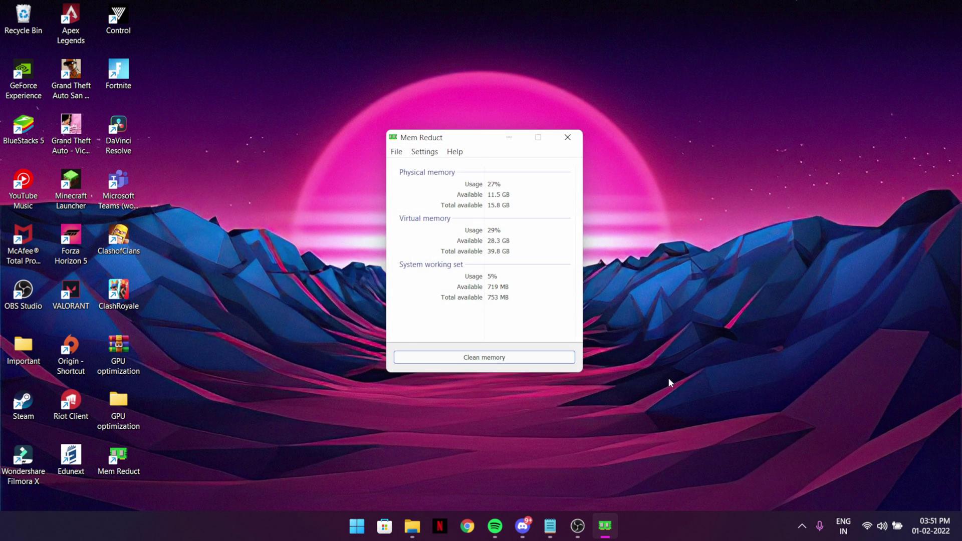
click(395, 152)
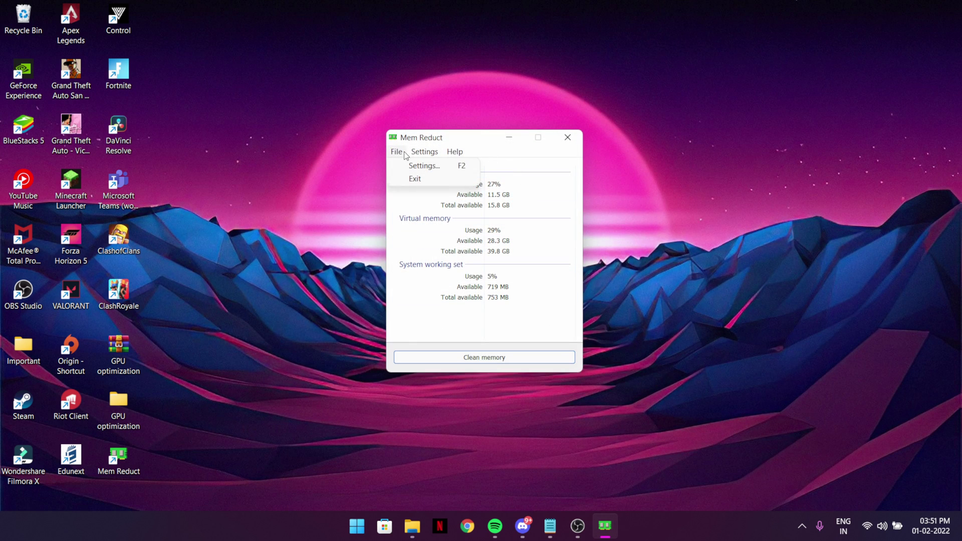
click(399, 181)
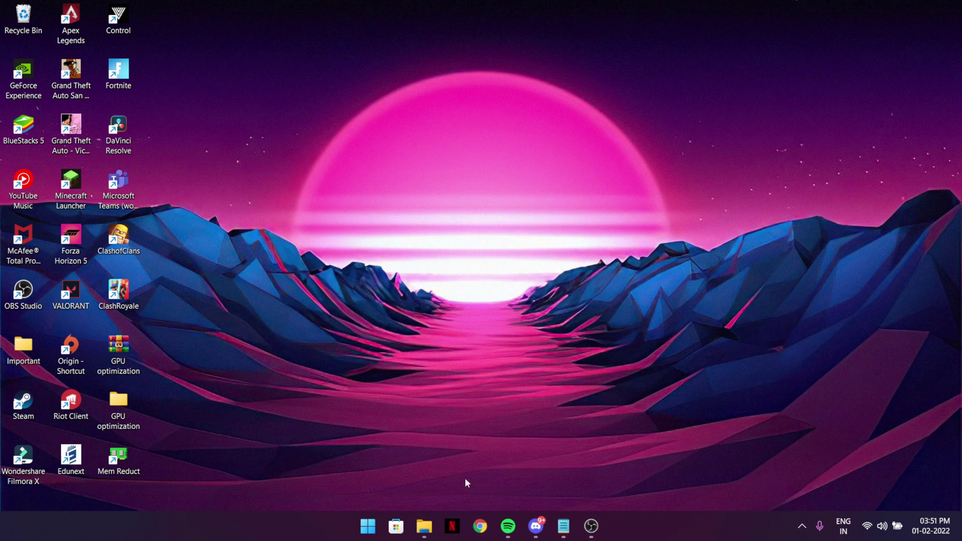
right_click(573, 137)
click(623, 192)
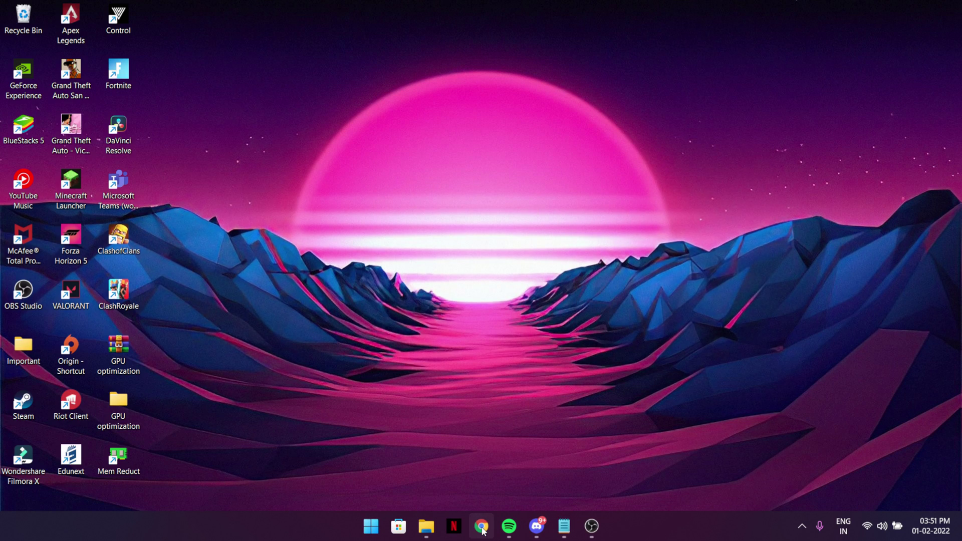
Reopen the desktop GPU optimization folder and select its GameUserSettings file.
double_click(118, 409)
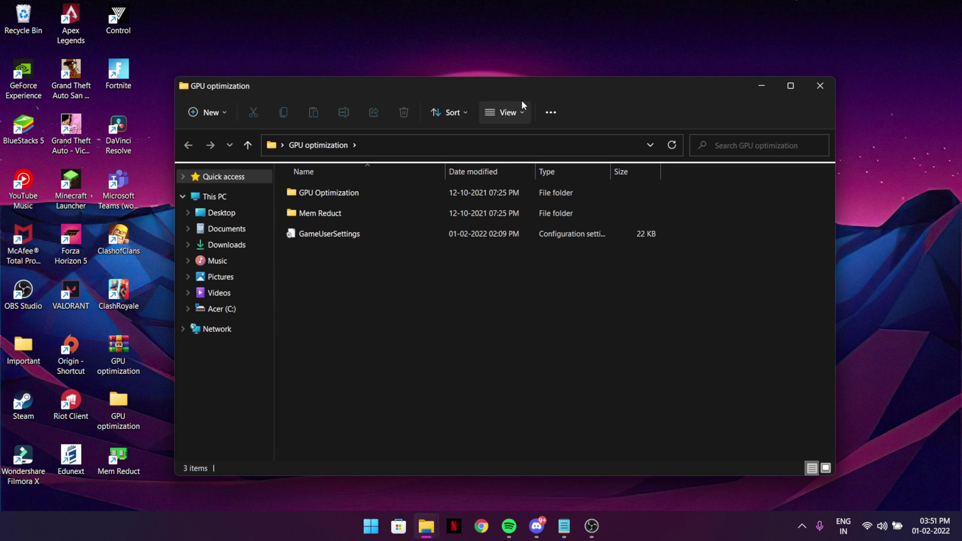
drag(619, 85, 607, 70)
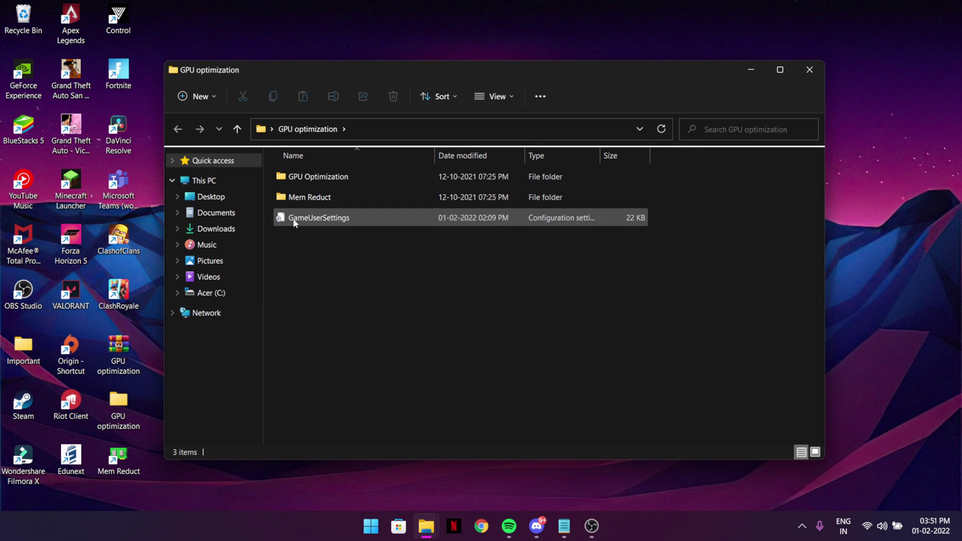
click(289, 219)
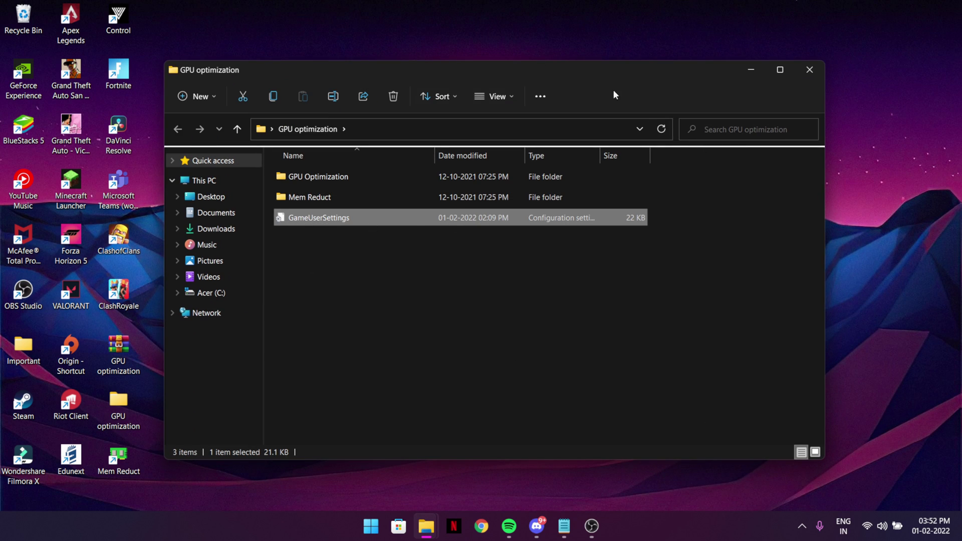
drag(613, 95, 684, 82)
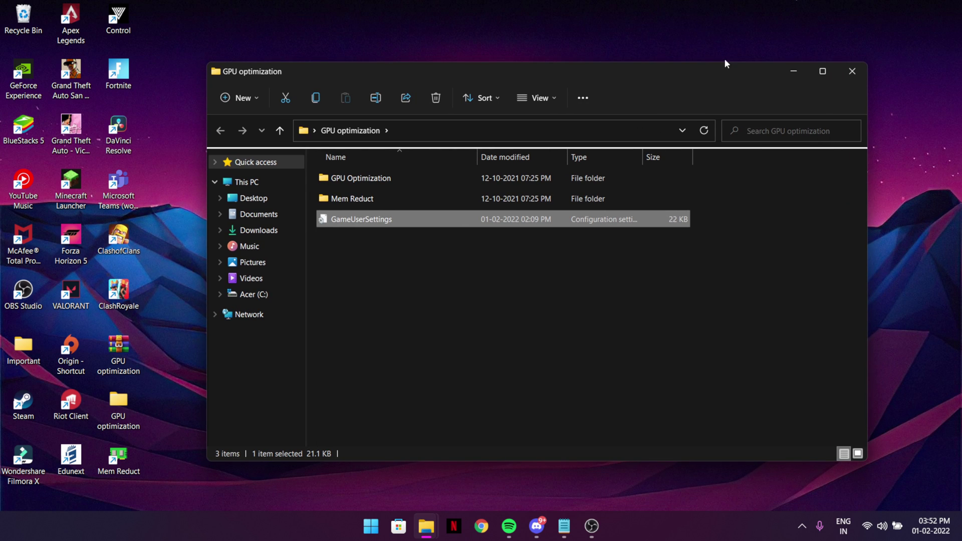
drag(740, 74, 720, 71)
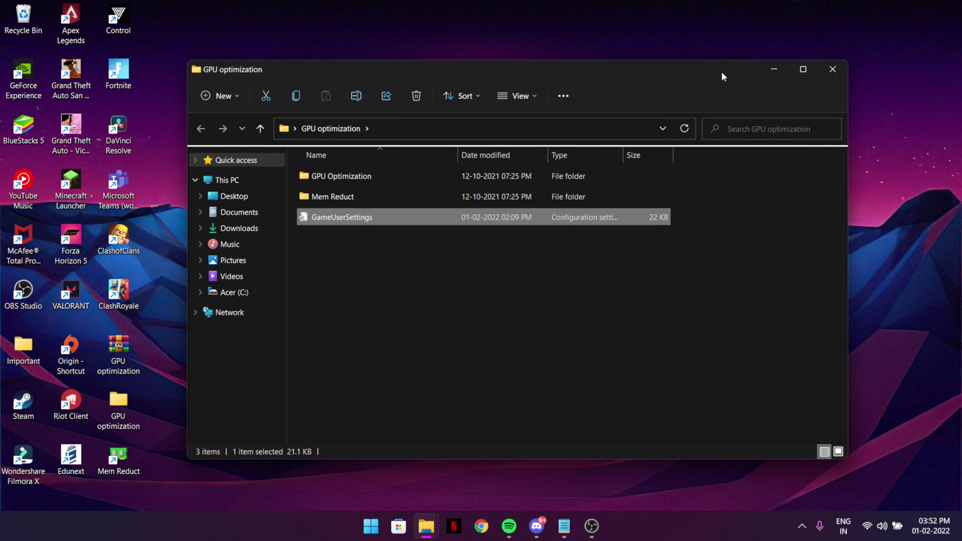
drag(623, 71, 658, 69)
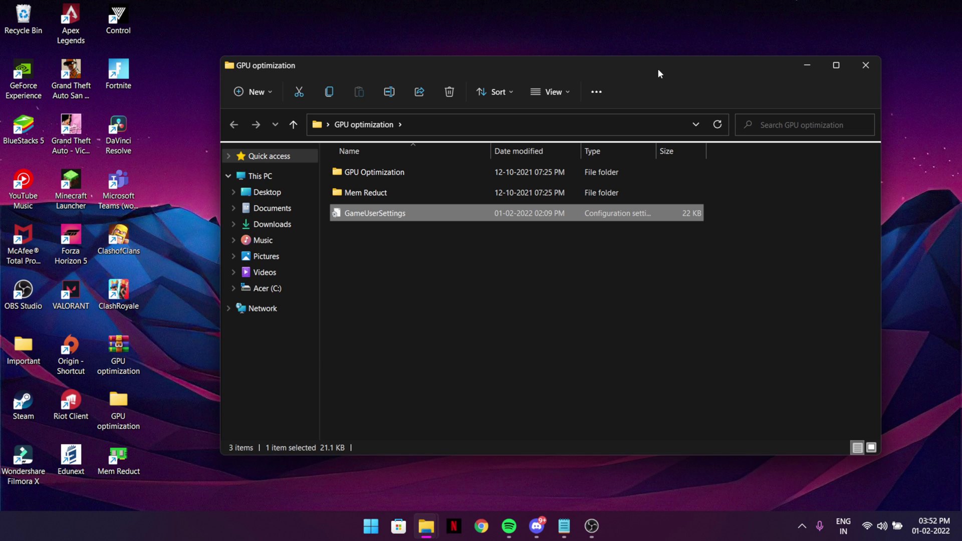
Use the Run prompt to open the Temp folder, then go up to AppData\Local.
key(super+r)
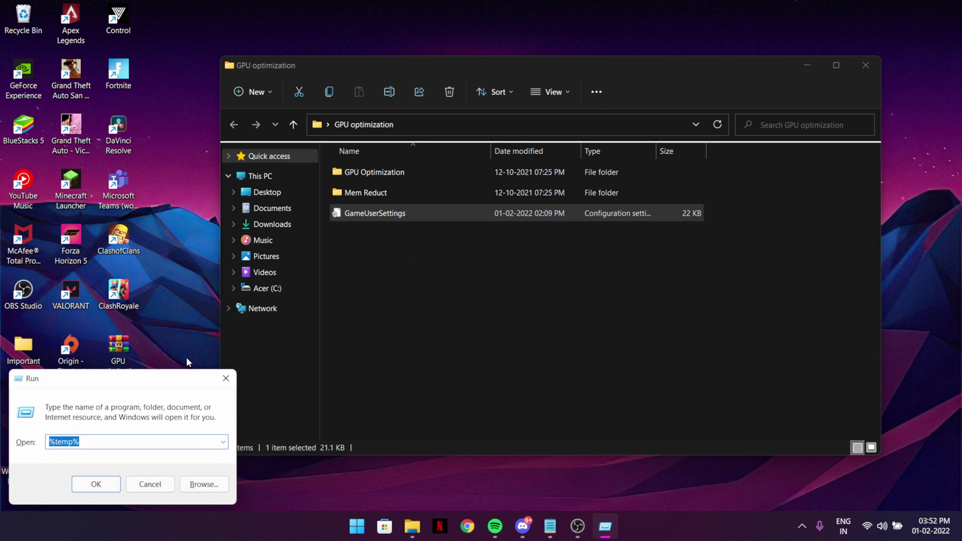
text(%temp%)
drag(152, 383, 463, 266)
click(401, 324)
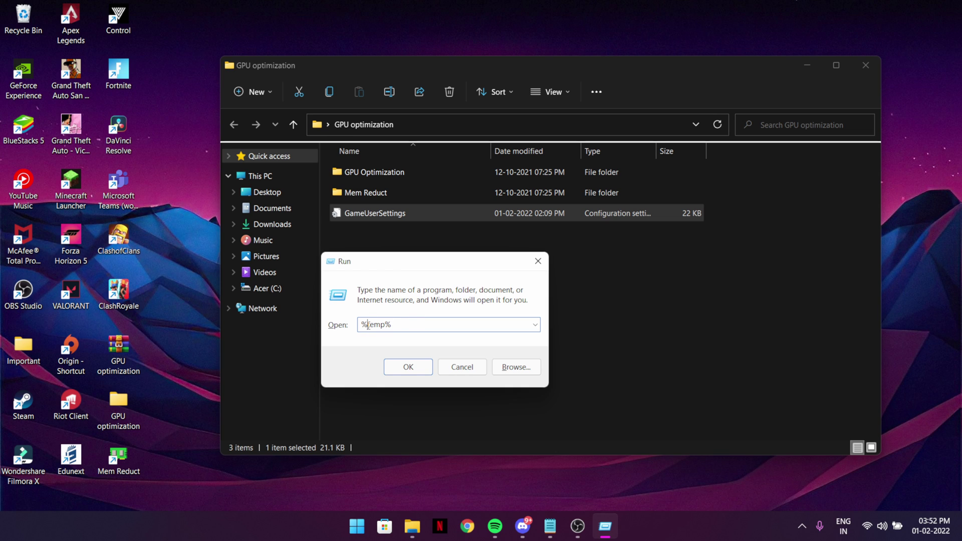
click(408, 367)
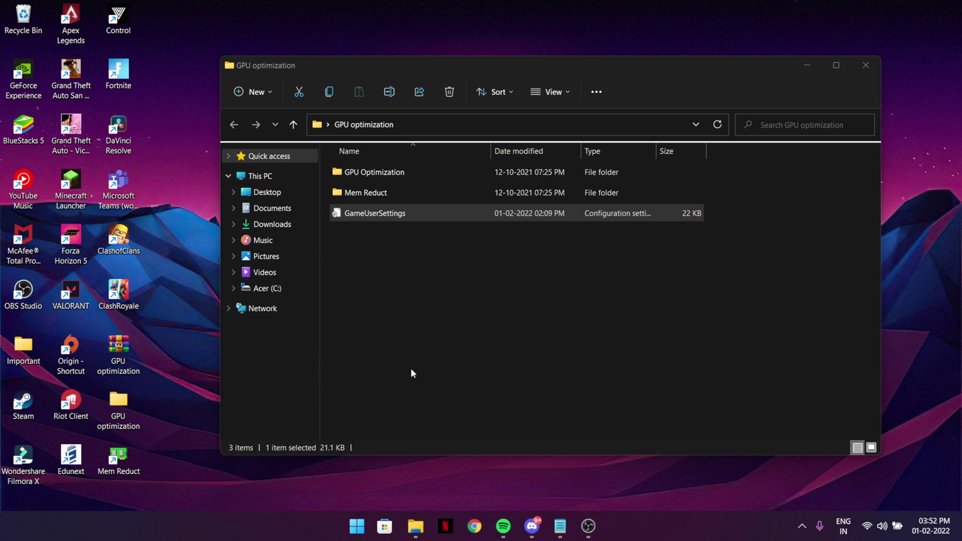
click(565, 140)
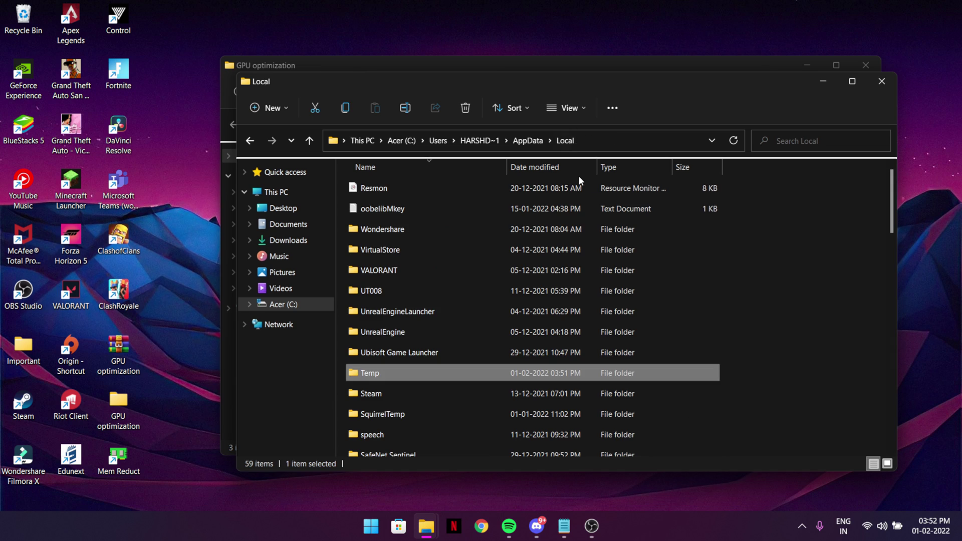
scroll(511, 301, up, 10)
Browse to FortniteGame\Saved\Config\WindowsClient and drag GameUserSettings.ini onto the desktop.
double_click(472, 188)
double_click(484, 188)
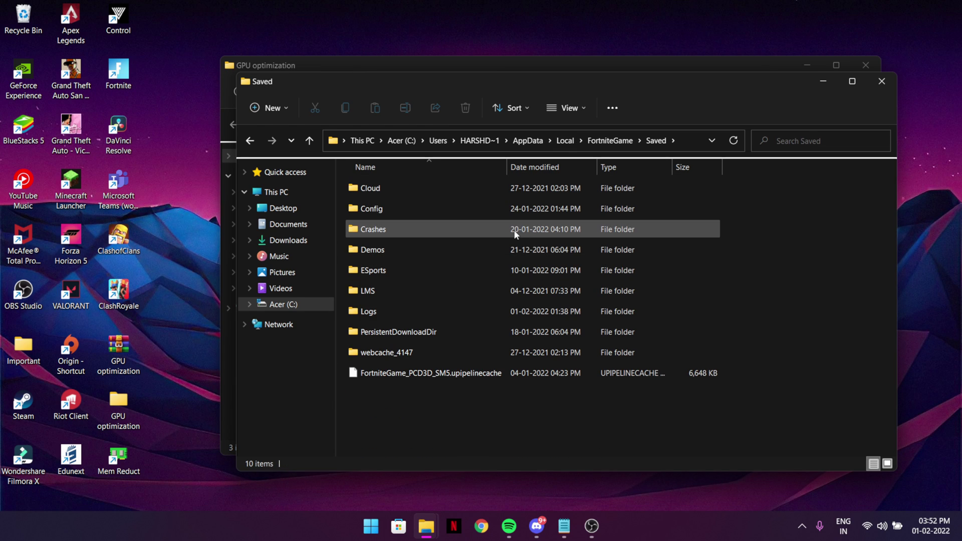
click(609, 141)
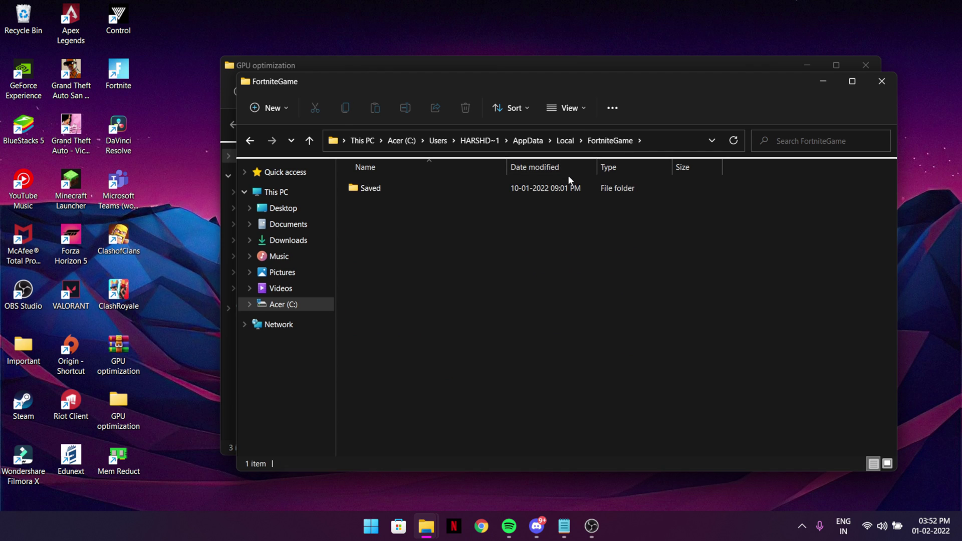
click(520, 186)
double_click(519, 186)
double_click(474, 211)
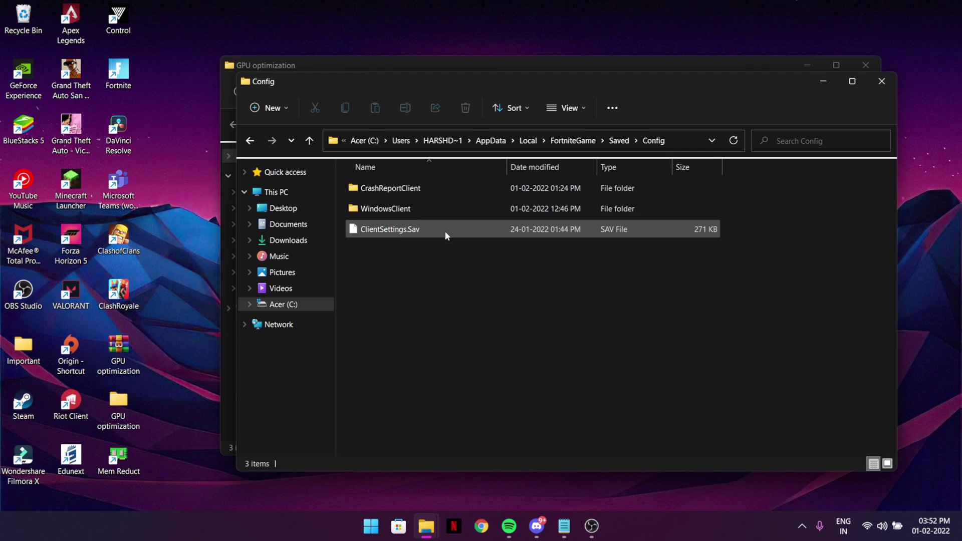
double_click(497, 211)
click(450, 189)
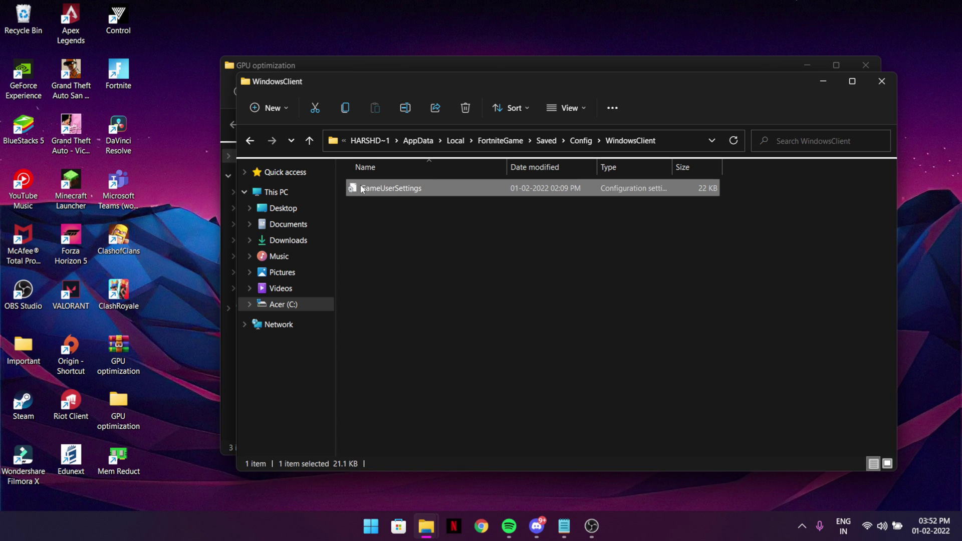
drag(169, 421, 169, 423)
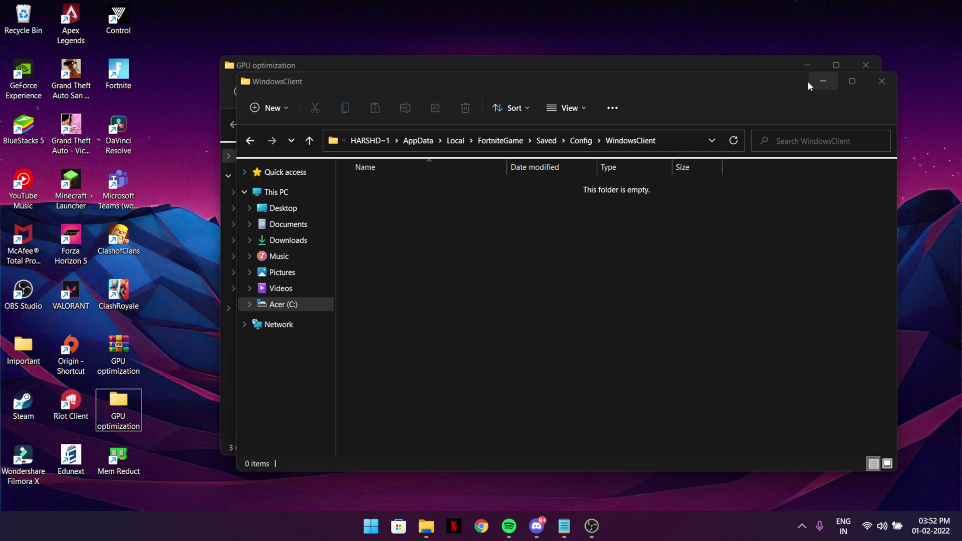
Minimize WindowsClient, refresh the desktop, and place the backup GameUserSettings icon in the top row.
click(822, 81)
drag(596, 70, 735, 509)
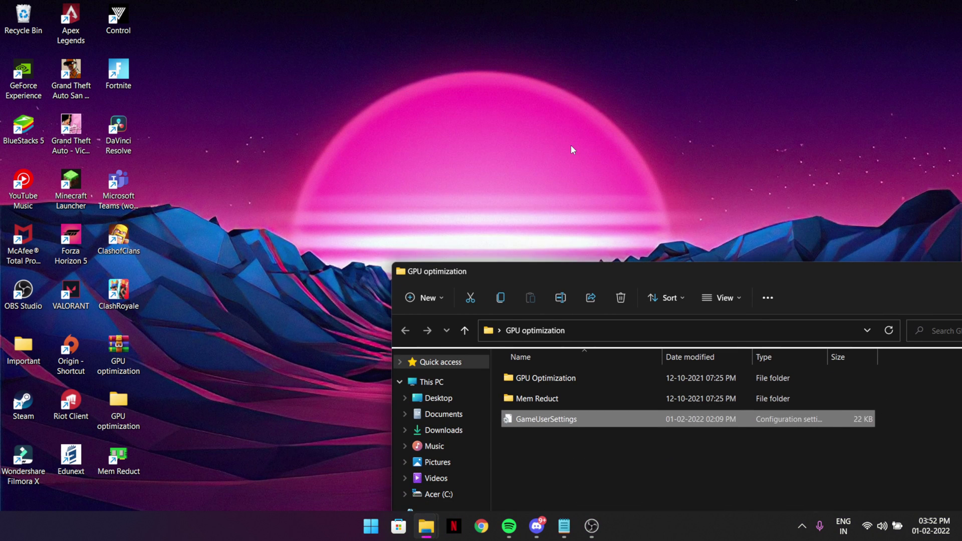
right_click(570, 145)
click(643, 199)
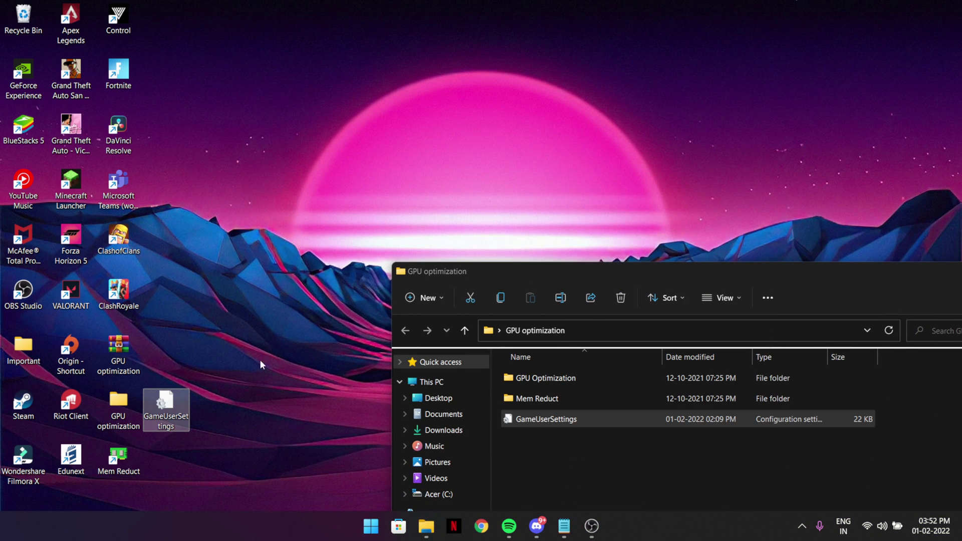
drag(167, 406, 199, 41)
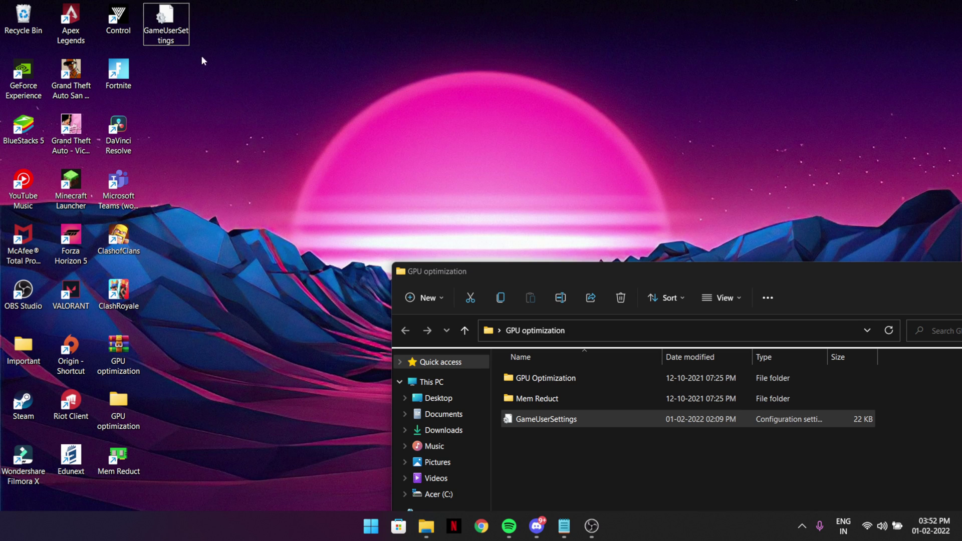
Select the desktop backup, then select the provided GameUserSettings in GPU optimization.
drag(844, 272, 737, 63)
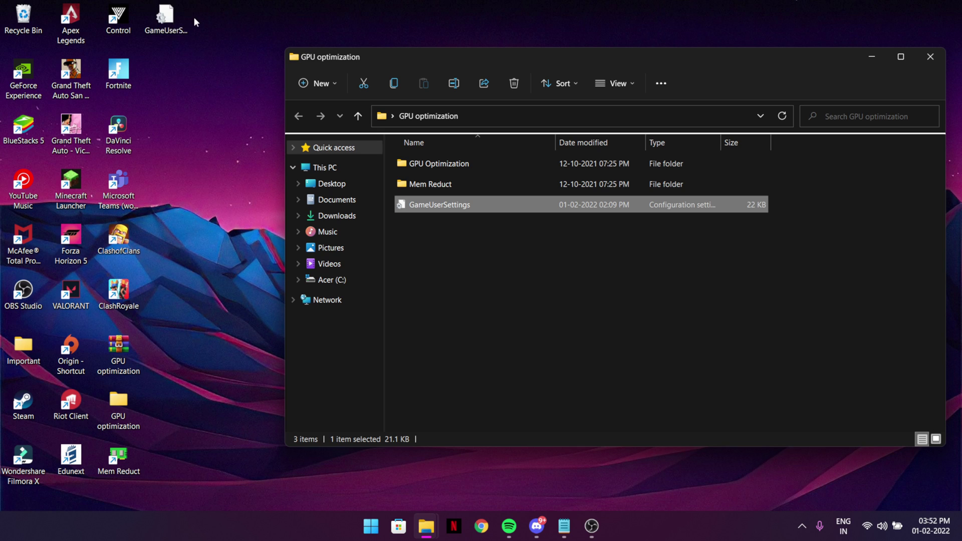
click(176, 19)
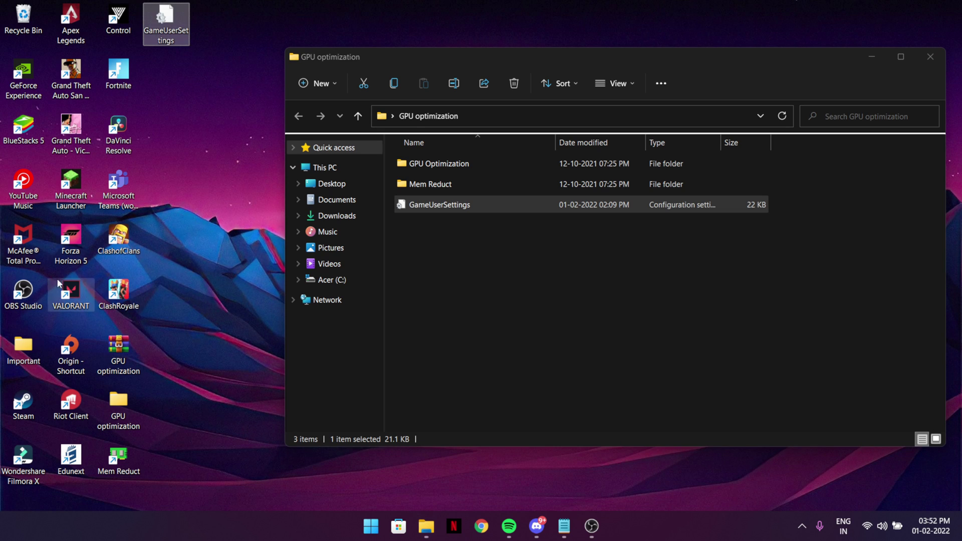
click(753, 387)
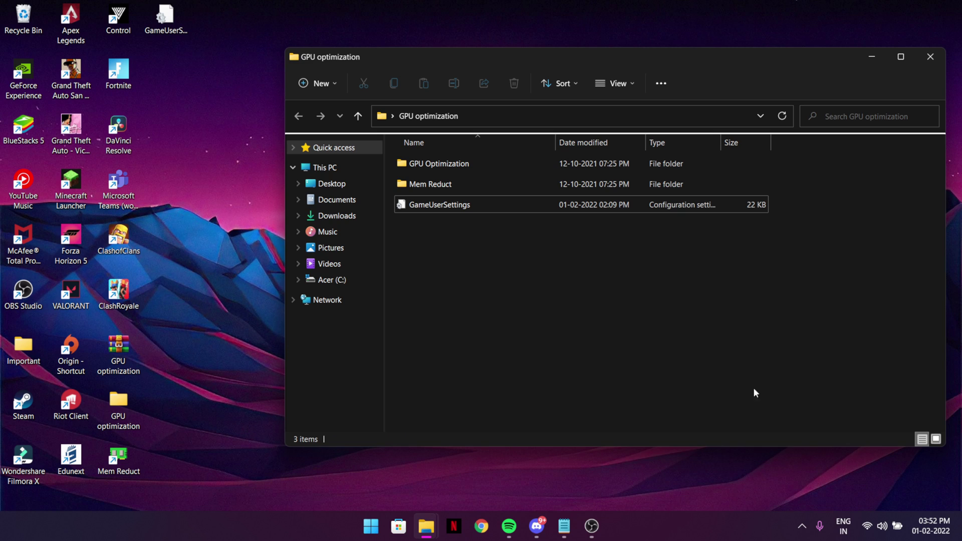
click(416, 208)
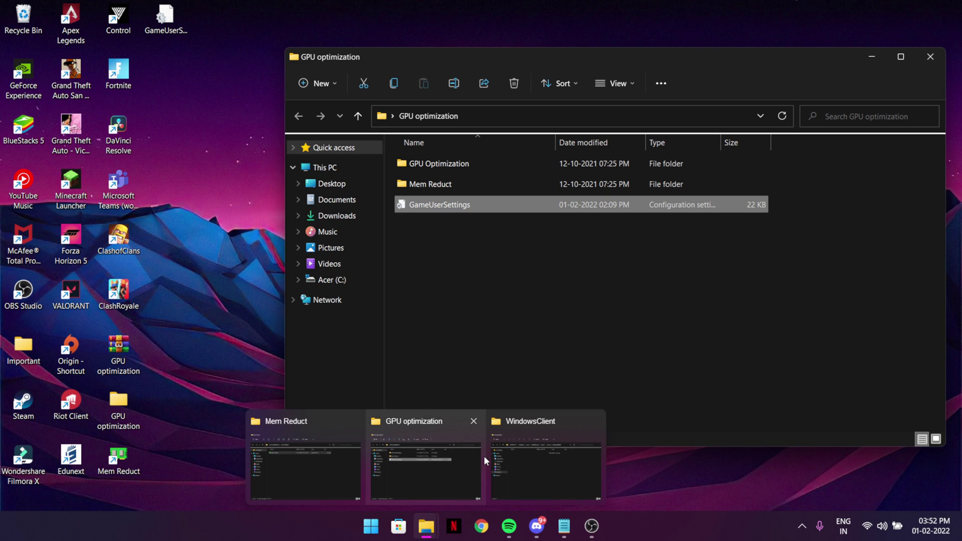
Drag the provided GameUserSettings from GPU optimization into the WindowsClient window.
click(426, 526)
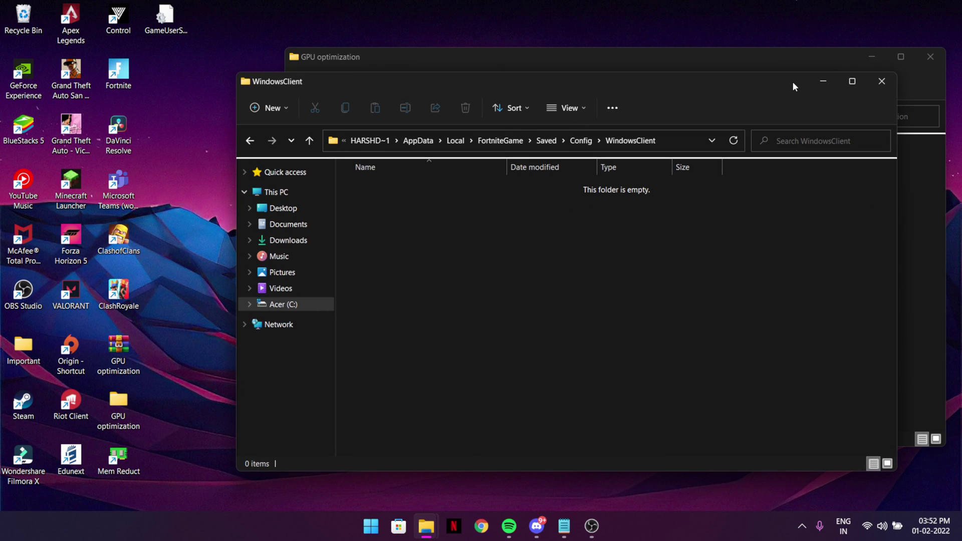
drag(791, 81, 637, 290)
drag(438, 205, 325, 444)
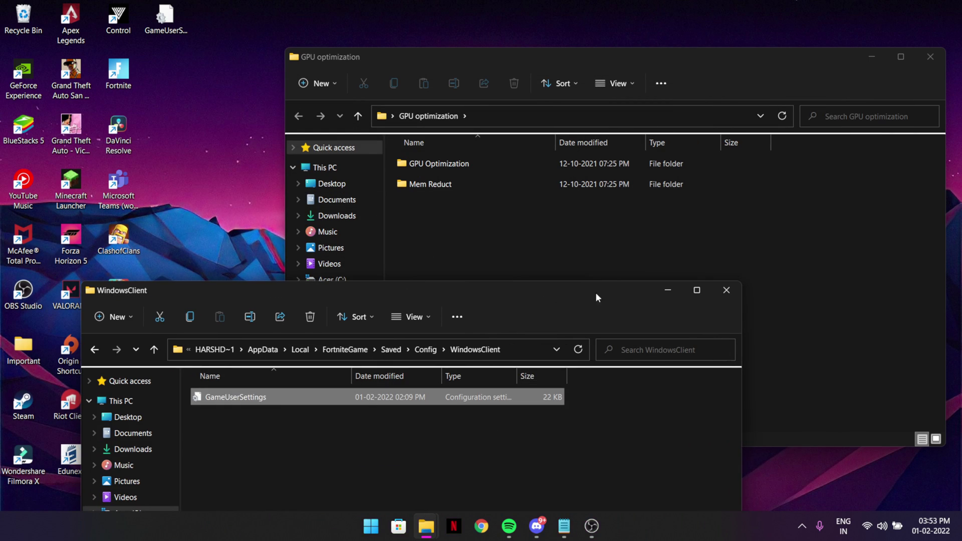
drag(595, 292, 645, 52)
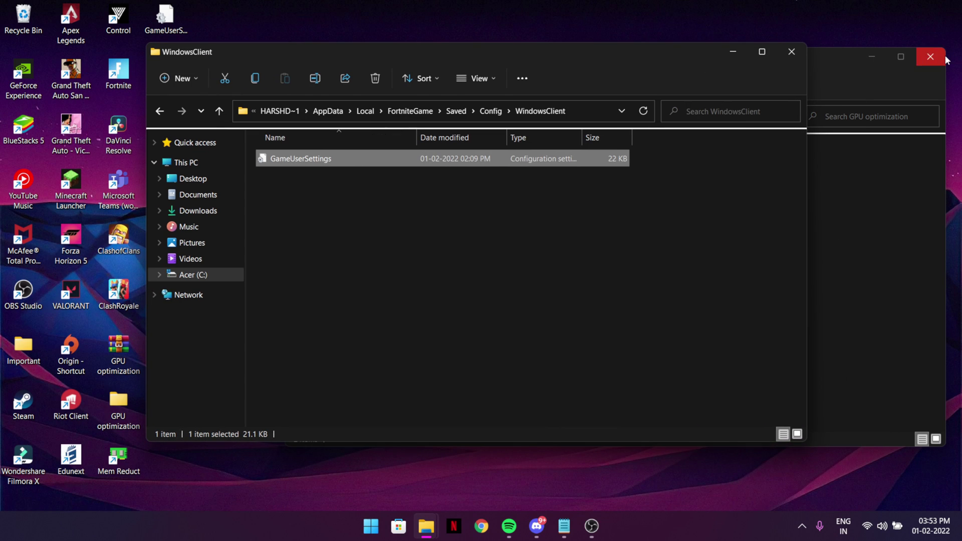
Close the GPU optimization window and select GameUserSettings in WindowsClient.
click(930, 57)
click(684, 183)
click(436, 159)
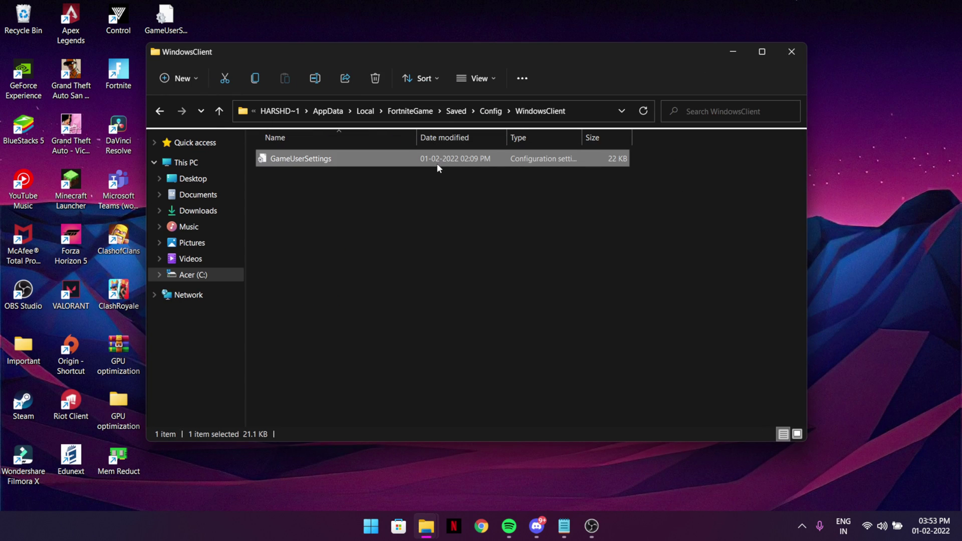
Review the new GameUserSettings file's Properties and close them with OK.
right_click(442, 159)
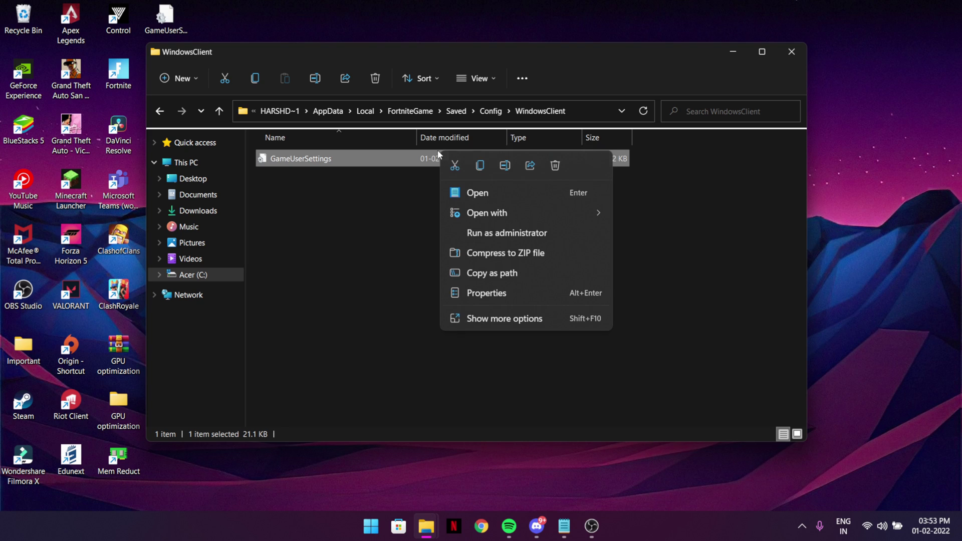
click(332, 164)
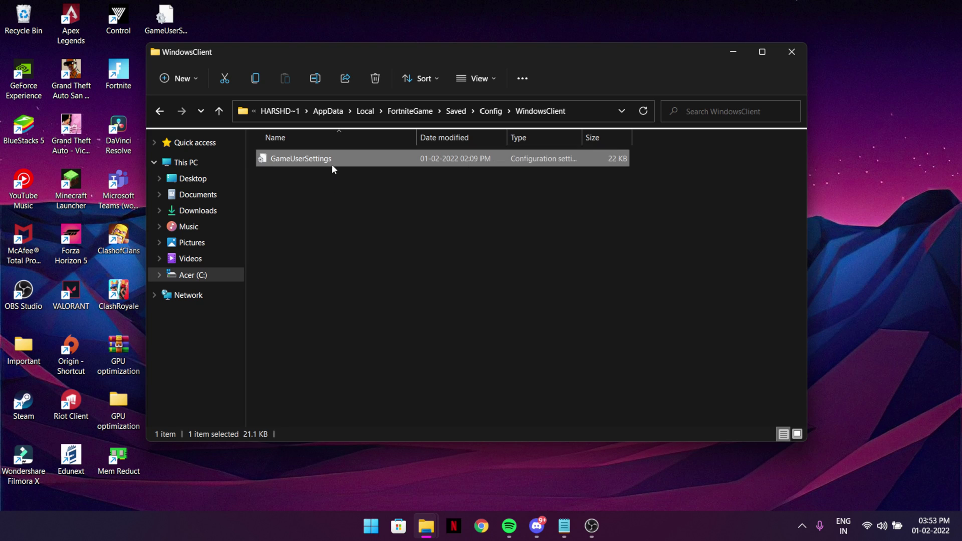
right_click(441, 158)
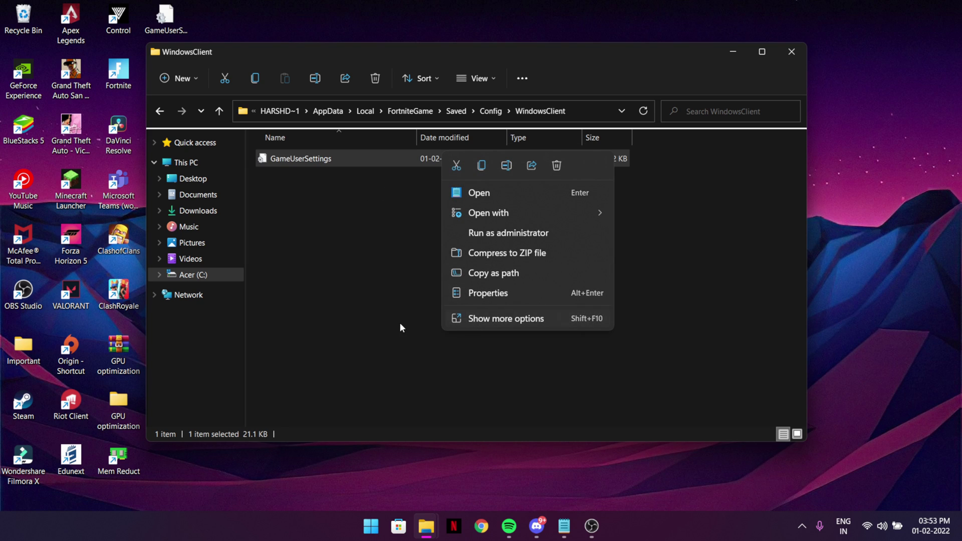
click(488, 292)
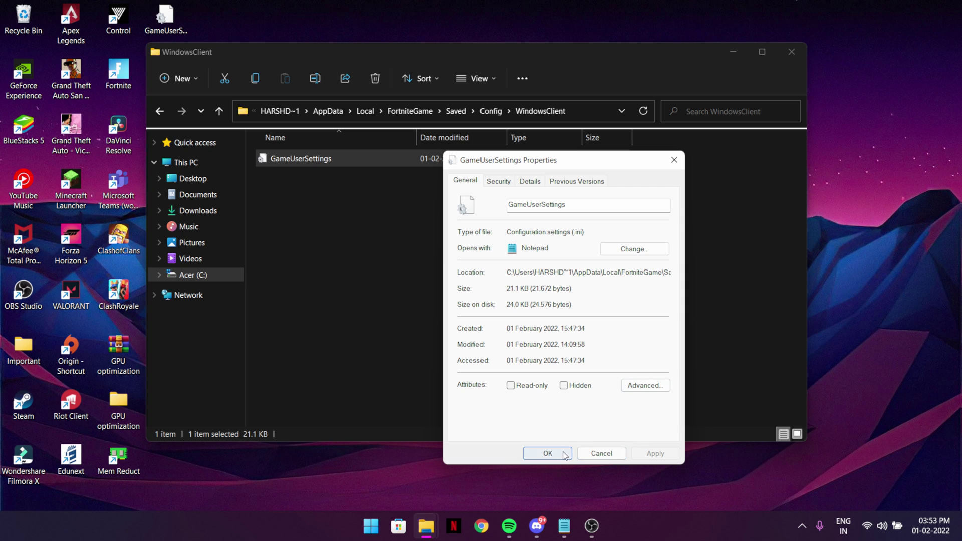
click(547, 453)
Minimize the WindowsClient window and refresh the desktop.
click(733, 52)
right_click(575, 56)
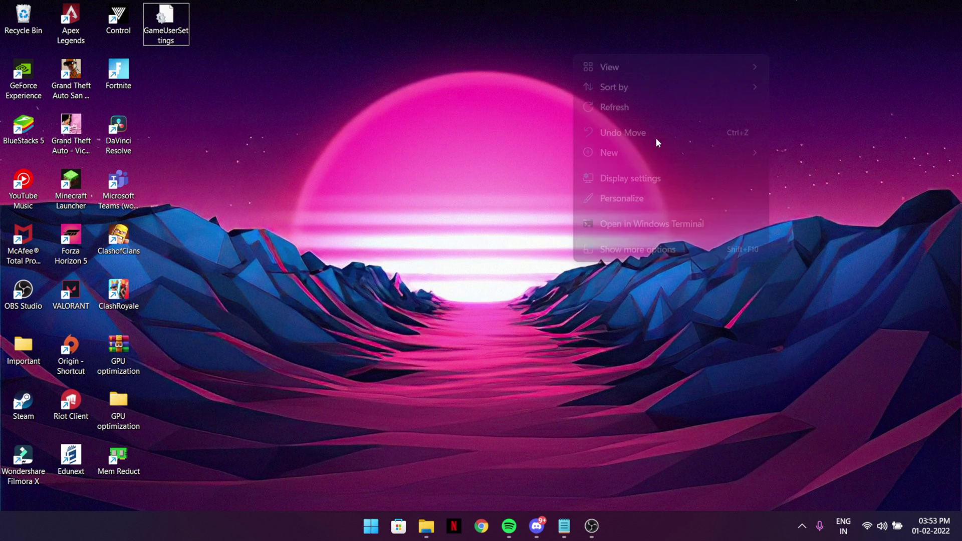
click(620, 106)
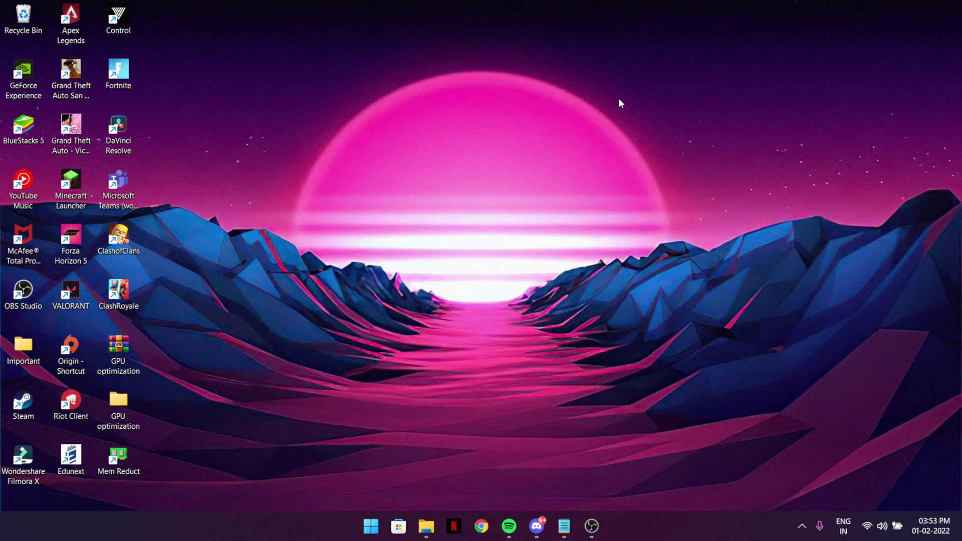